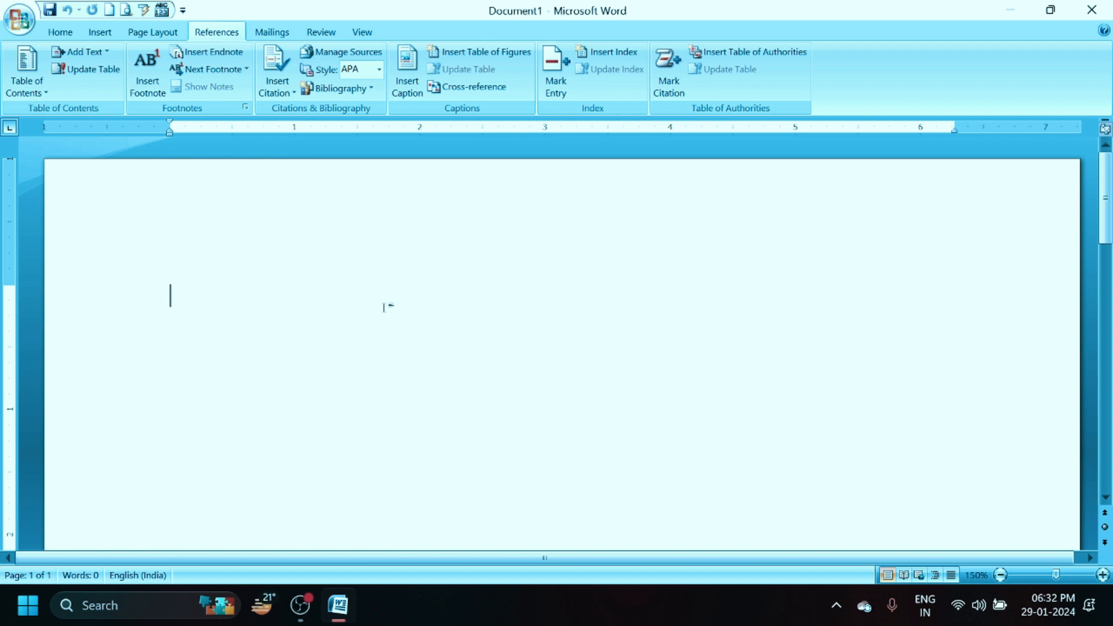
Generate random filler text in the blank document with the formula =Rand(20,20)
type("=")
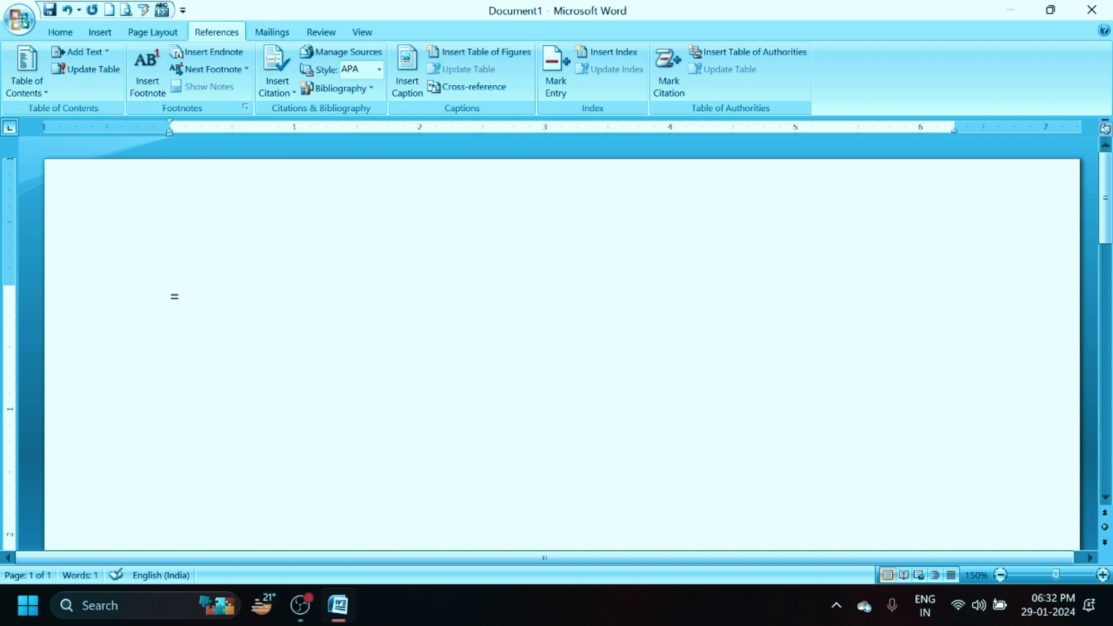
type("Rand(20,20)")
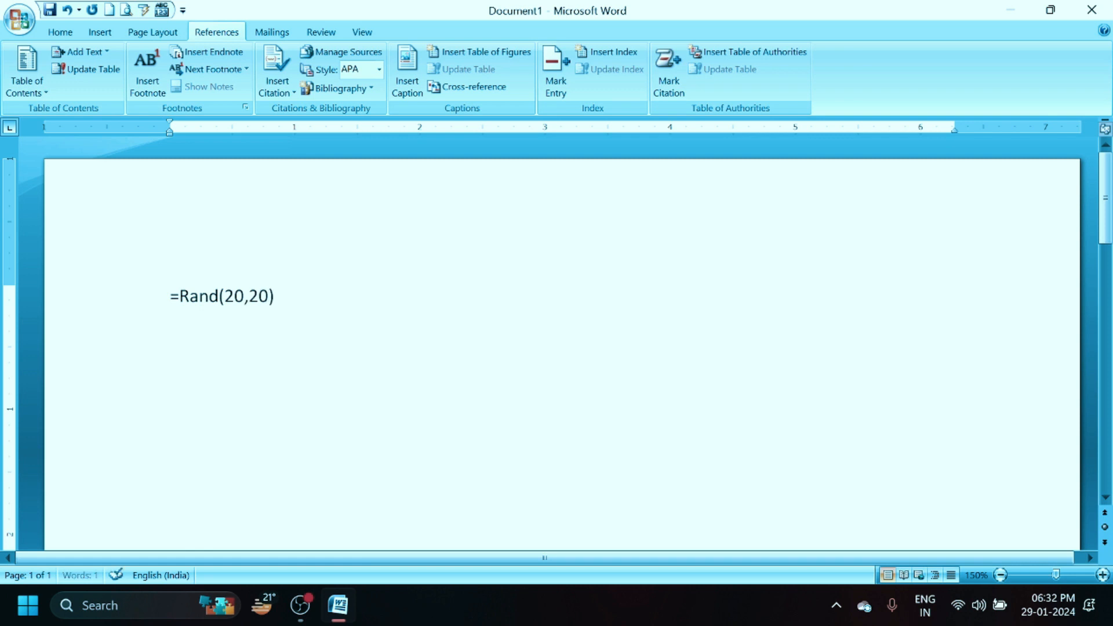
key("Return")
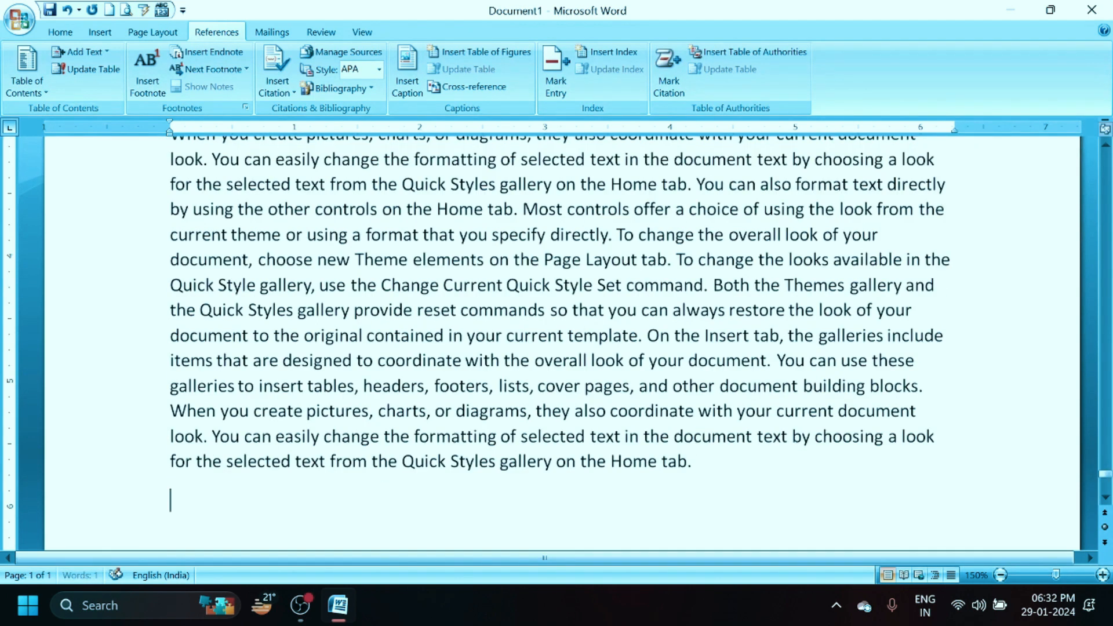
Justify all of the text in the document
key("ctrl+a")
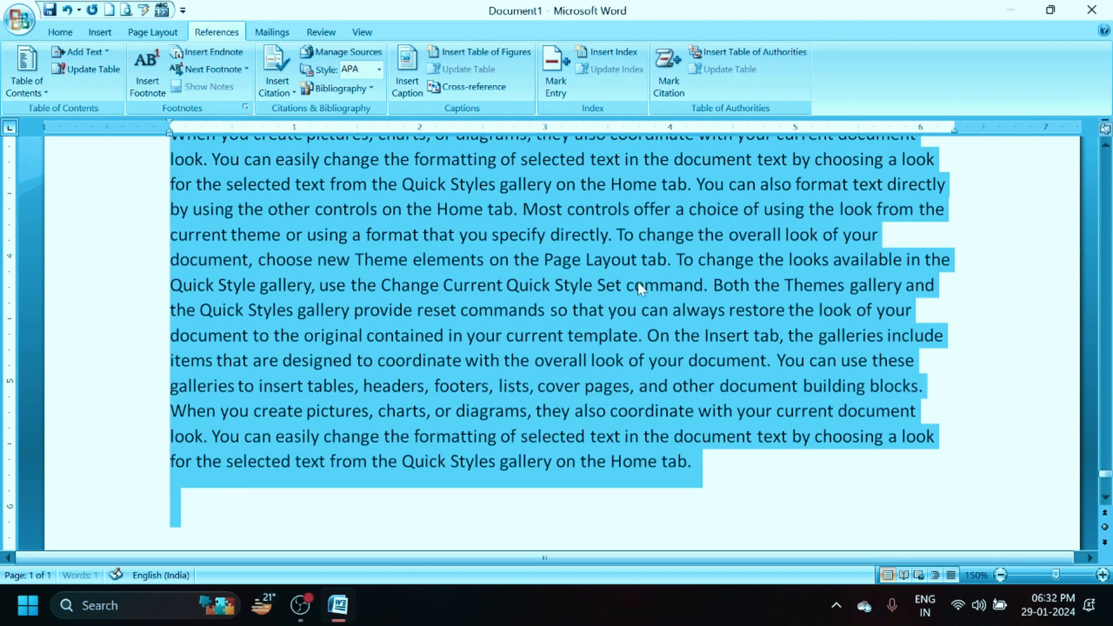
key("ctrl+j")
left_click(461, 362)
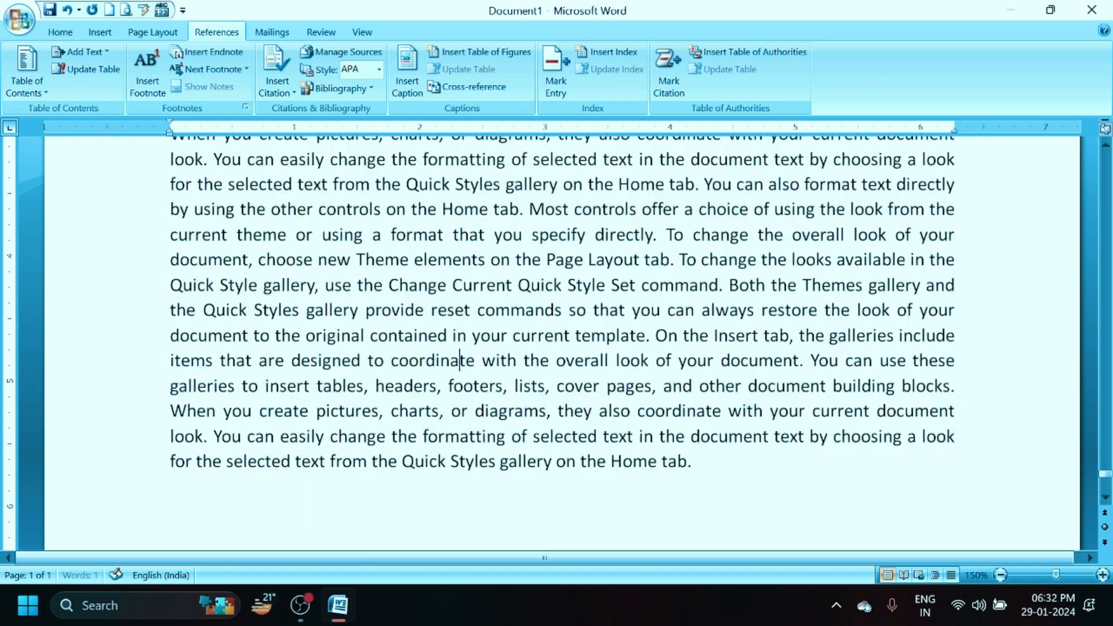
Insert an empty line above the first paragraph at the very start of the document
scroll(563, 343, "up", 4)
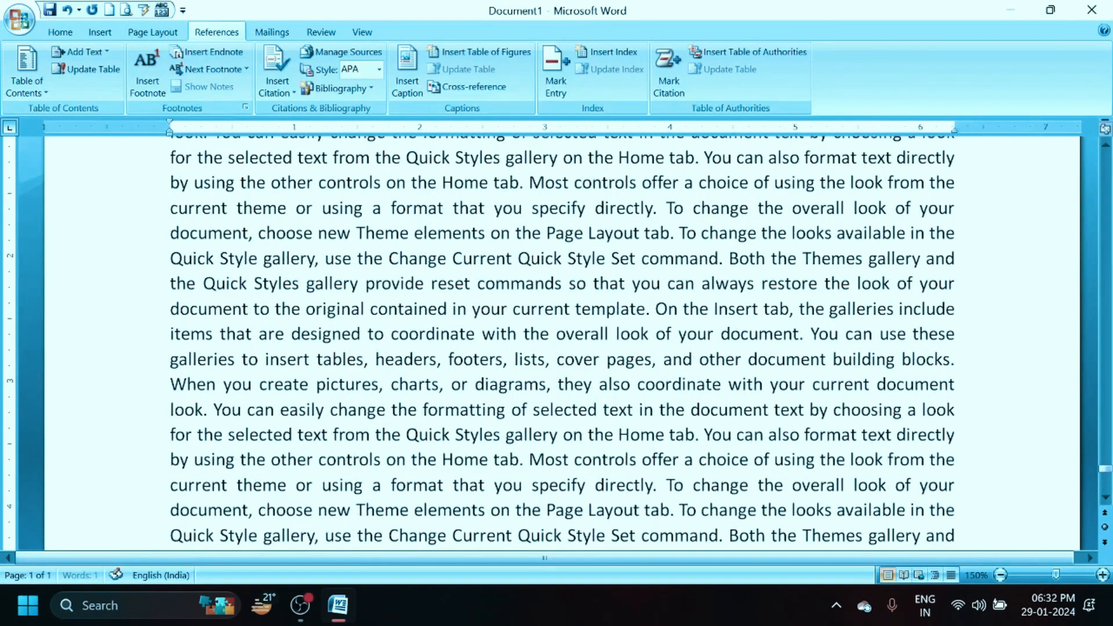
scroll(562, 344, "down", 6)
scroll(442, 412, "up", 8)
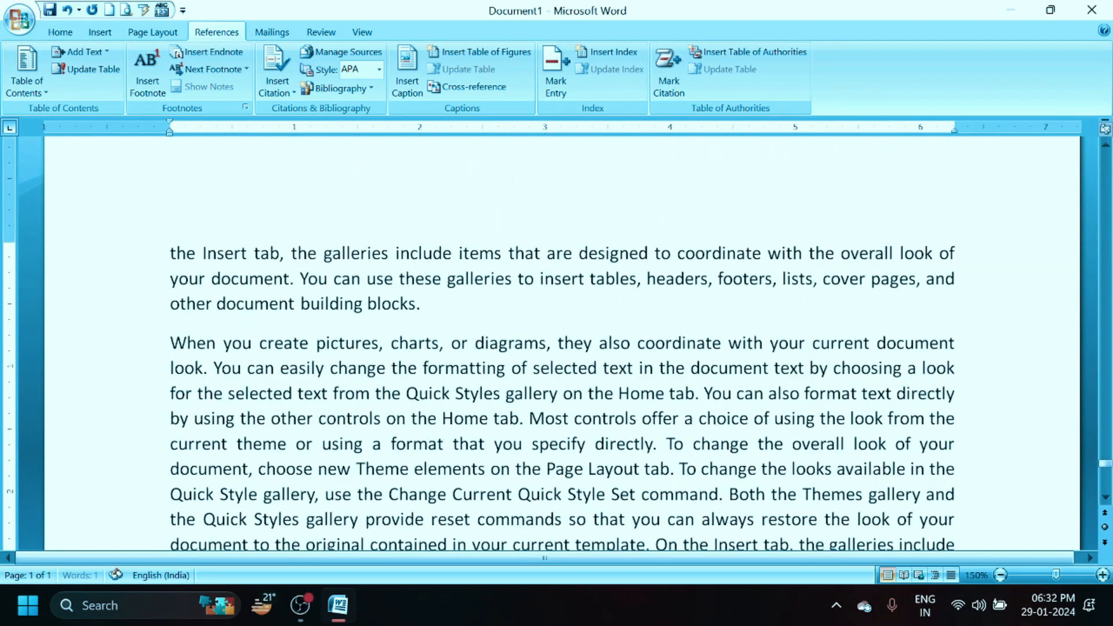
left_click_drag(1105, 464, 1105, 155)
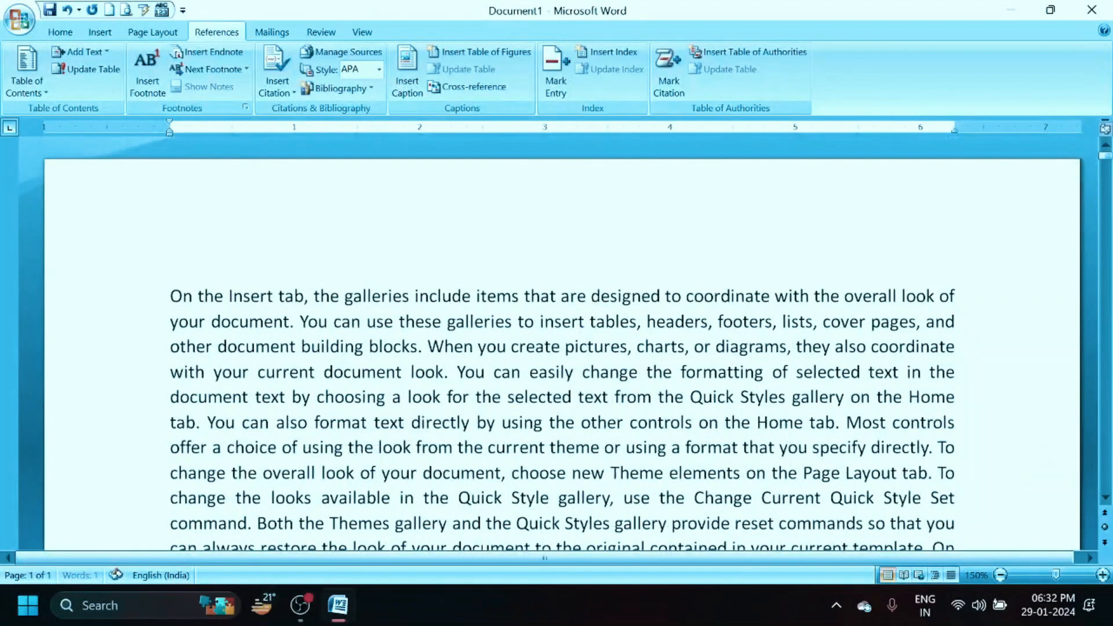
left_click(580, 346)
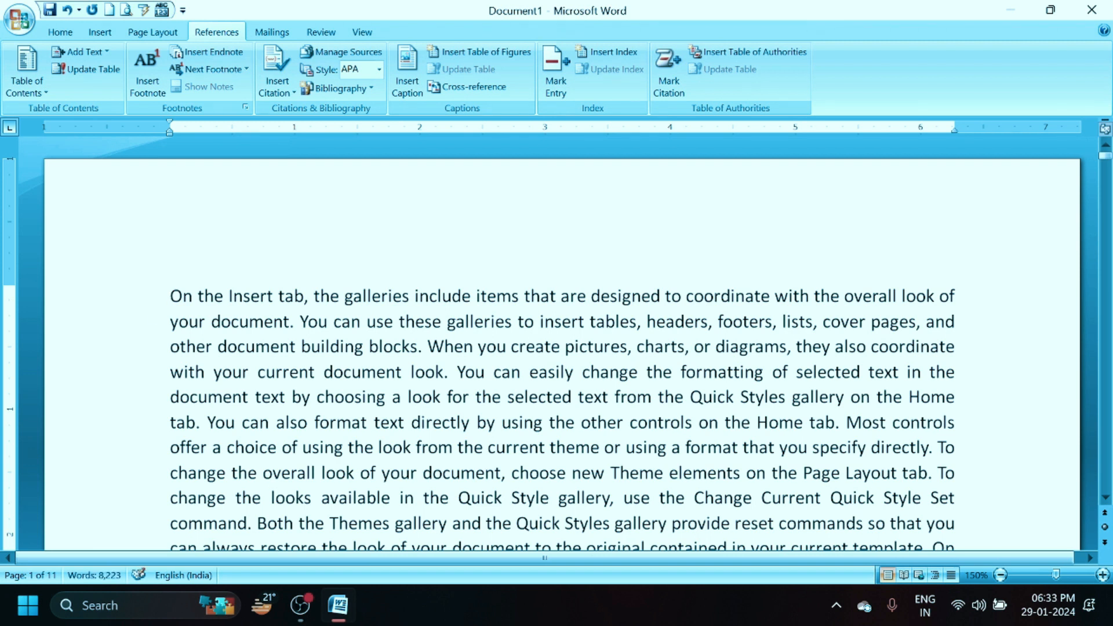
key("Return")
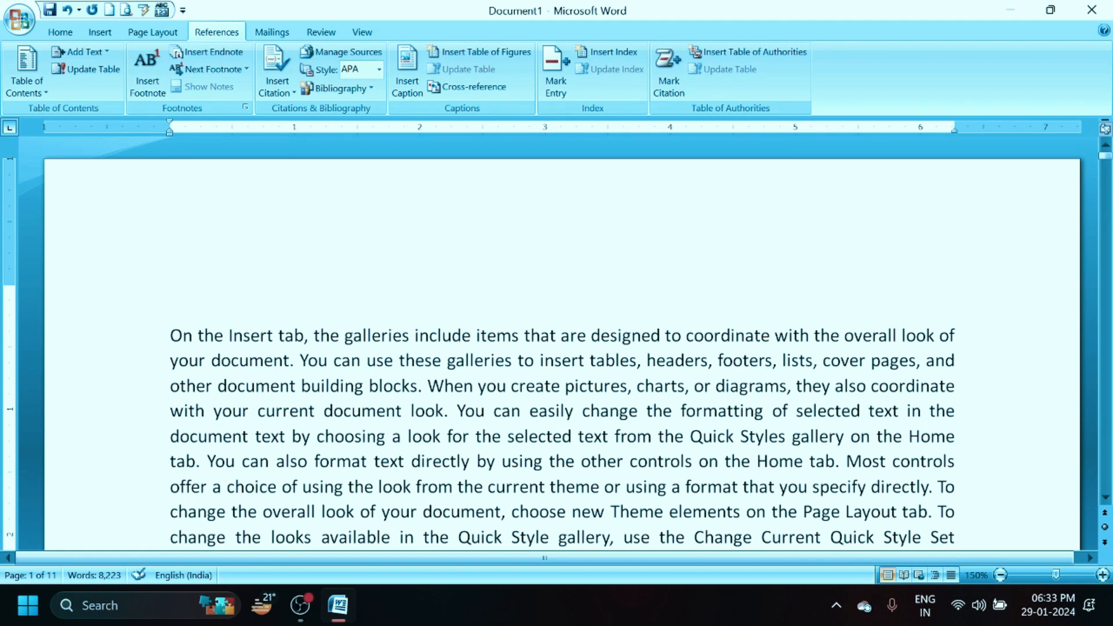
type("The")
key("BackSpace")
key("BackSpace")
key("BackSpace")
type("tHE")
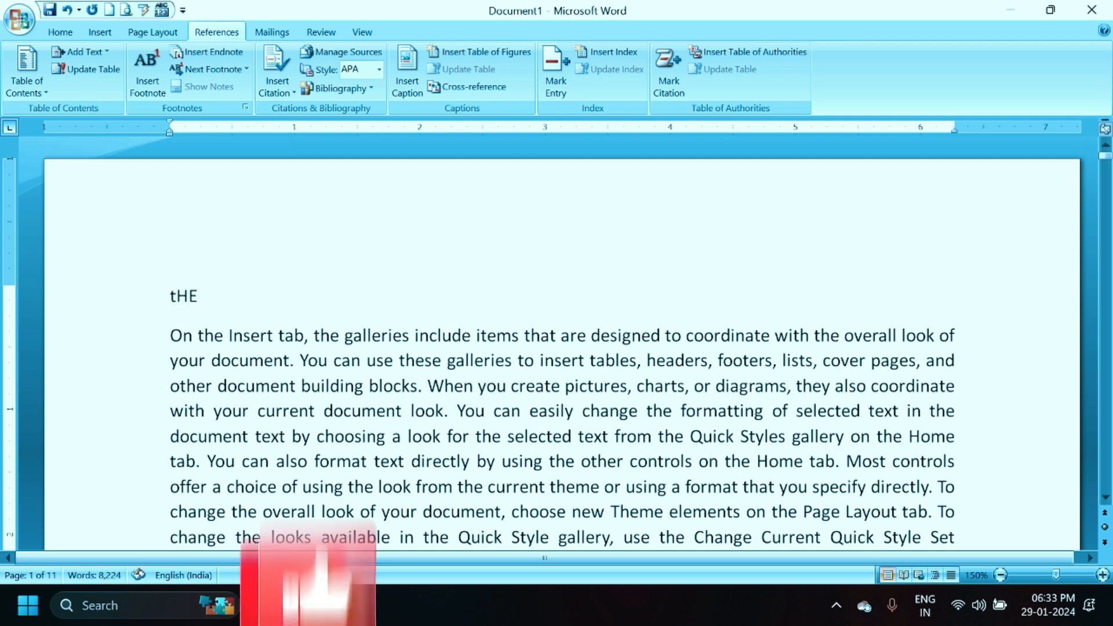
key("BackSpace")
key("BackSpace")
key("BackSpace")
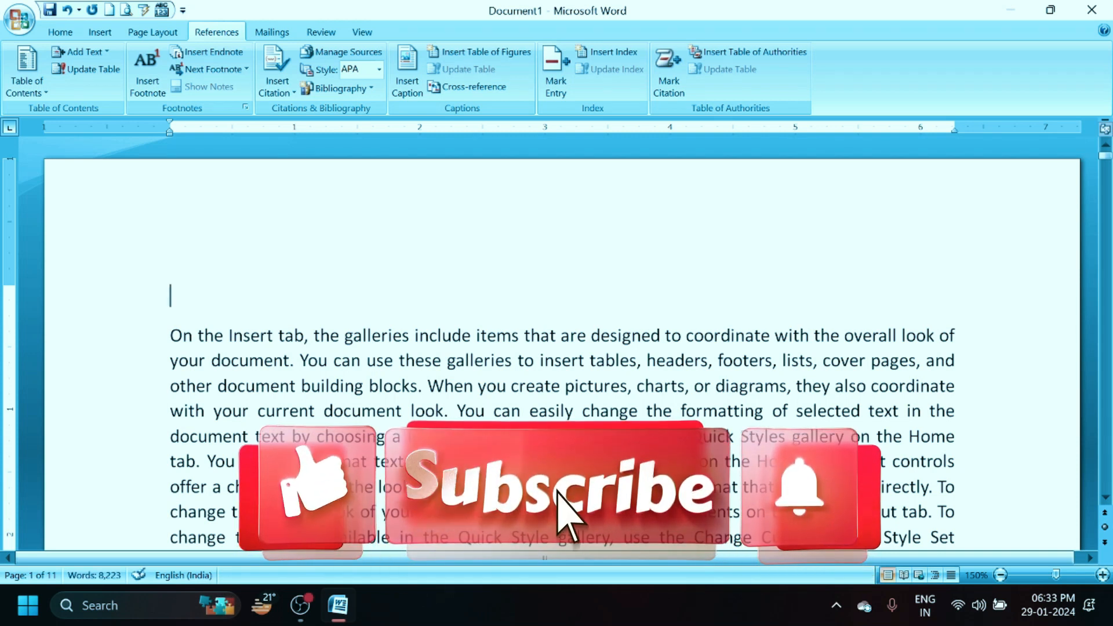
Enter the heading THE LION on the empty first line and format it as a centered Heading 1
type("THE")
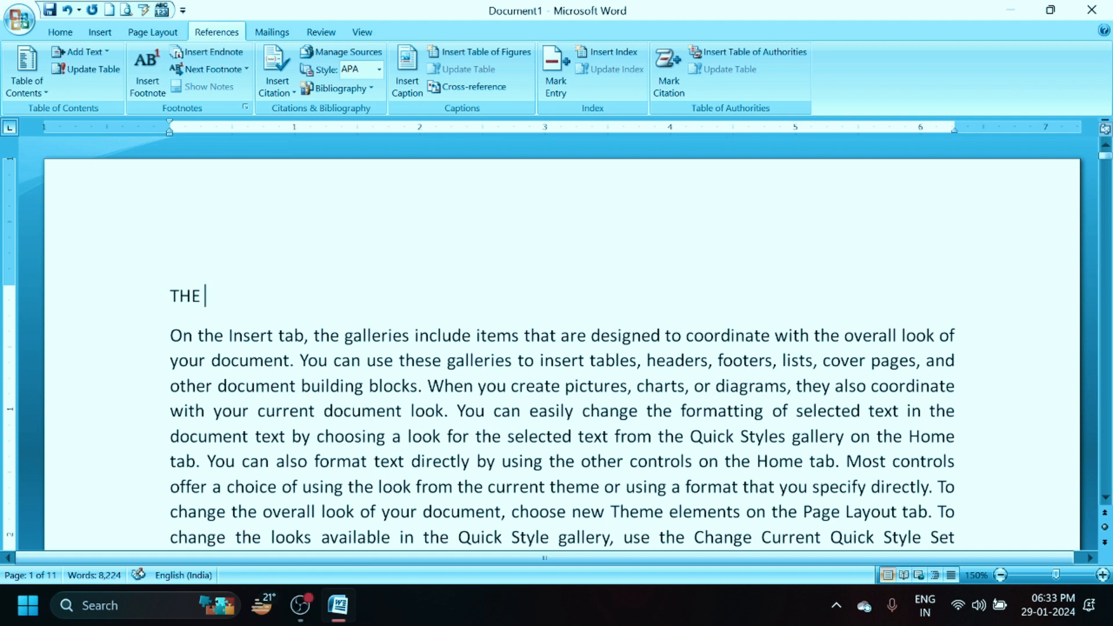
type(" LION")
left_click(163, 294)
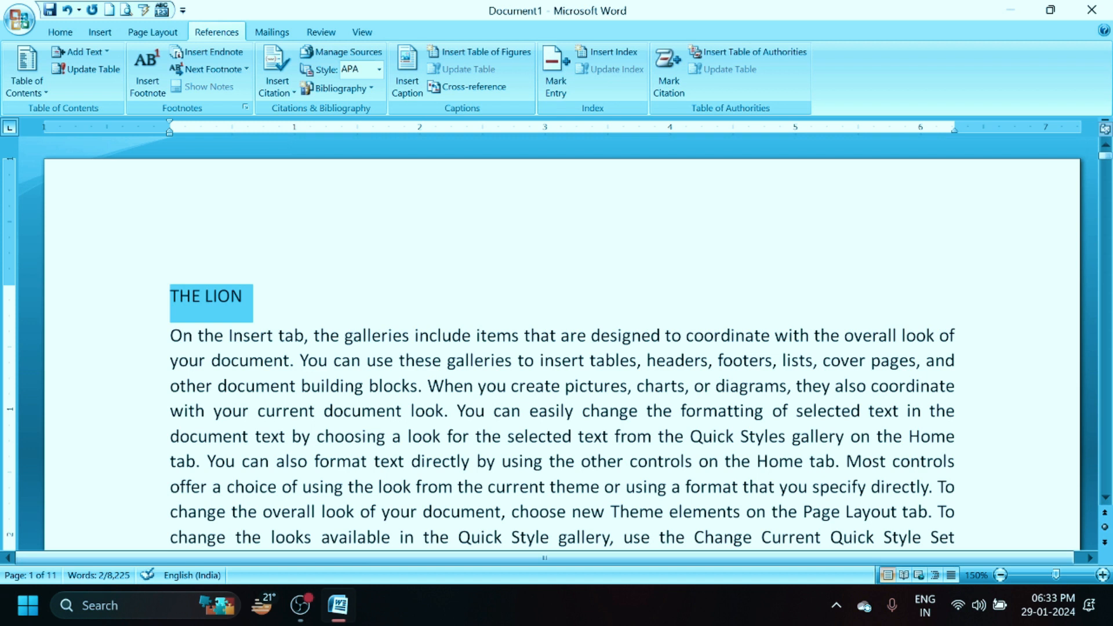
left_click(58, 34)
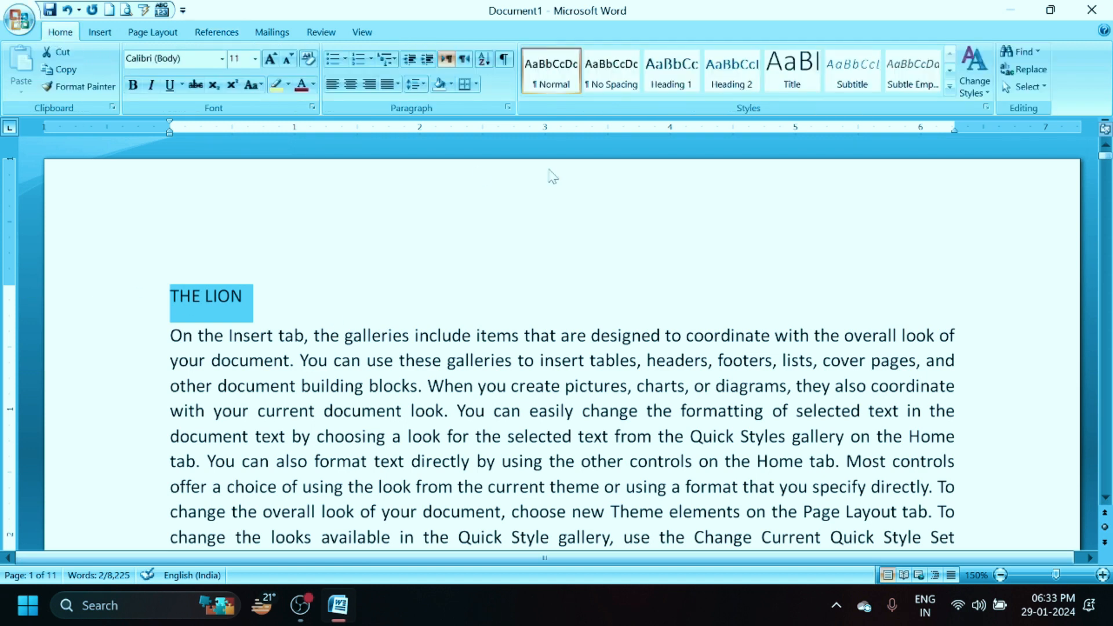
left_click(667, 73)
left_click(351, 85)
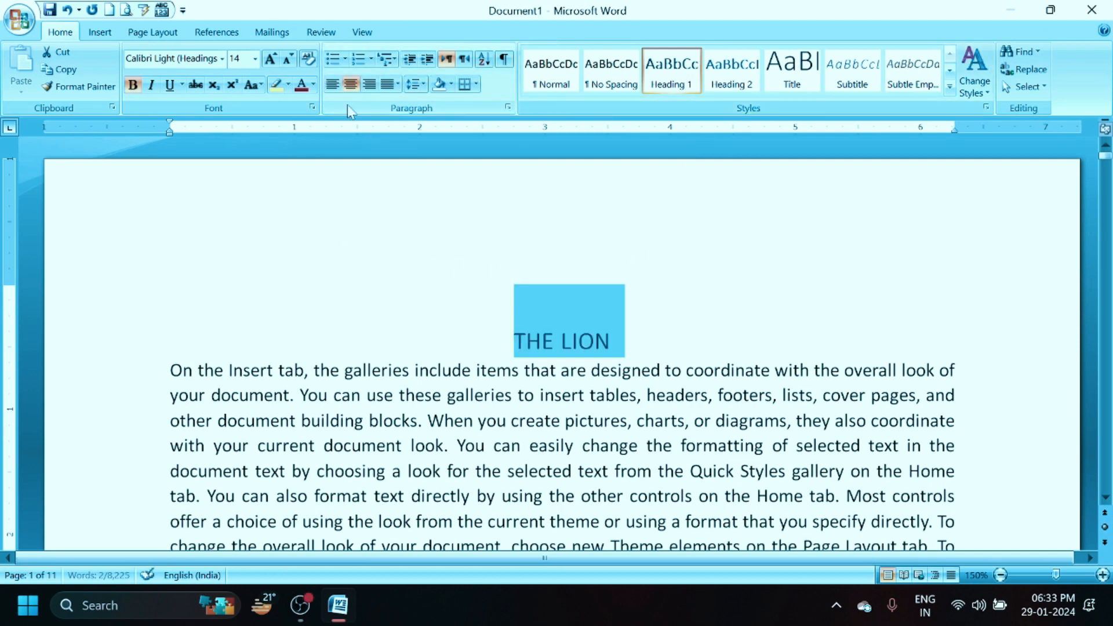
left_click(643, 351)
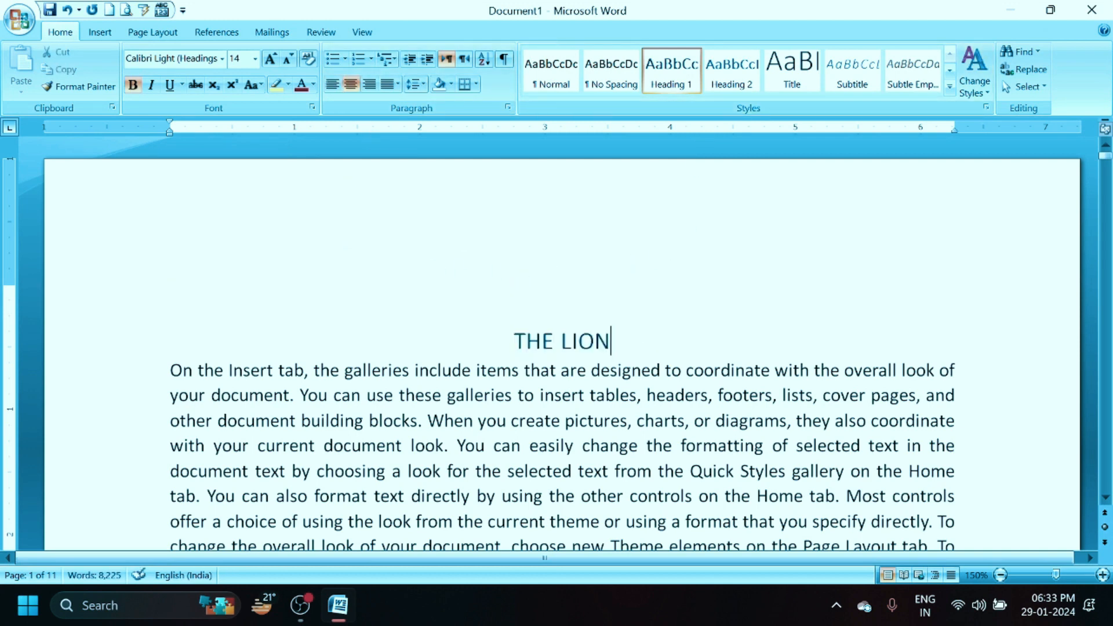
Add the heading THE TIGER above the page 2 paragraph starting "To change the overall look", formatted as a centered Heading 1
scroll(563, 342, "down", 15)
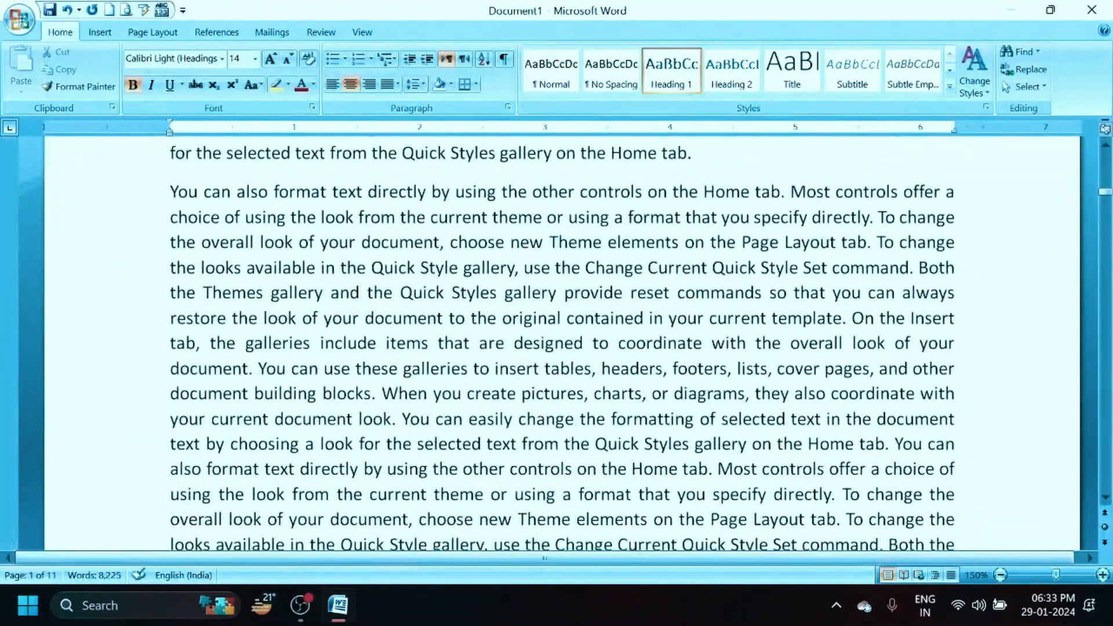
scroll(562, 342, "down", 10)
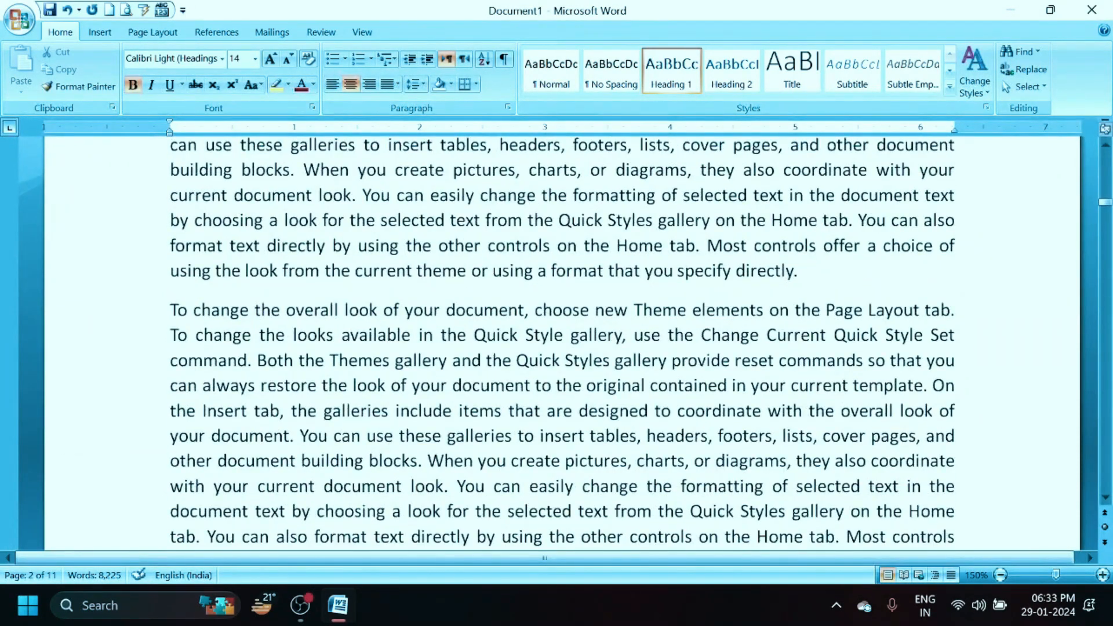
left_click(800, 271)
key("Return")
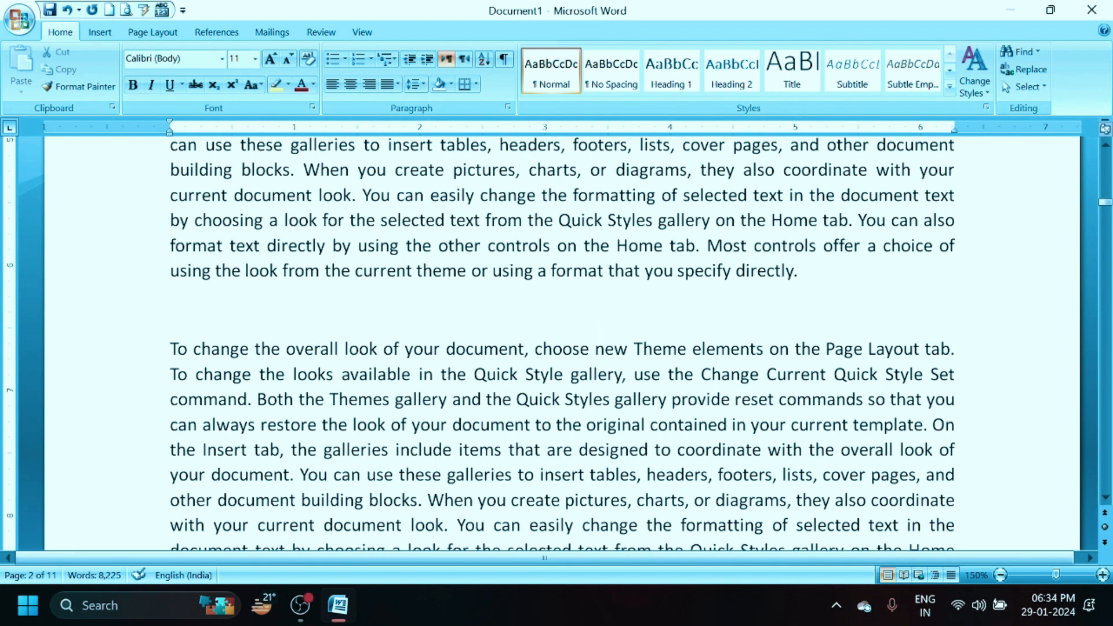
type("THE TIGER")
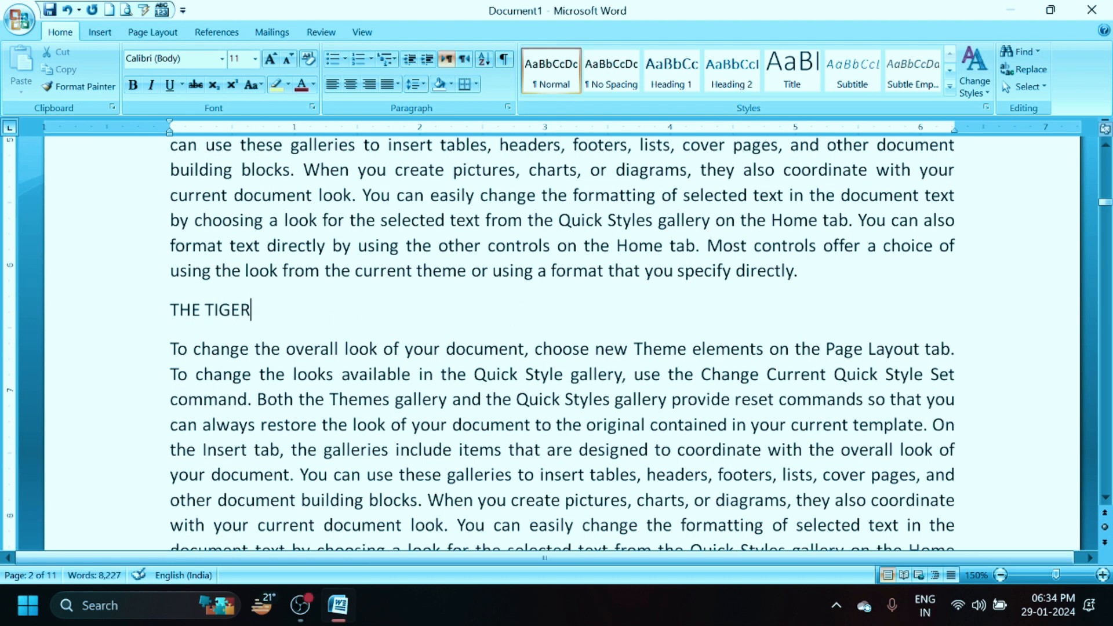
left_click_drag(250, 310, 170, 316)
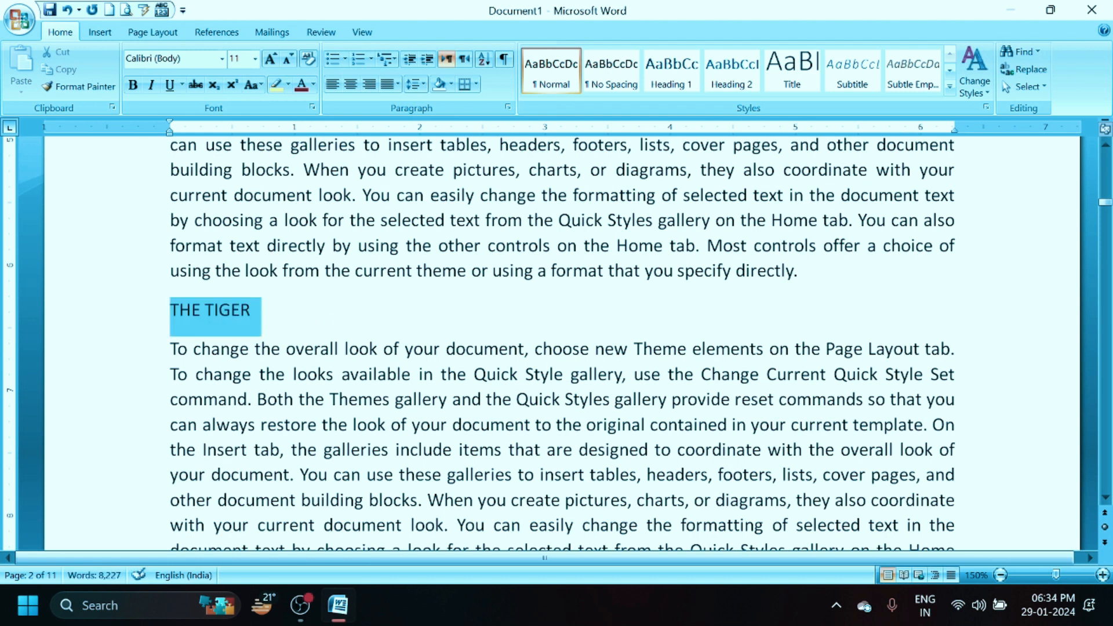
left_click(666, 84)
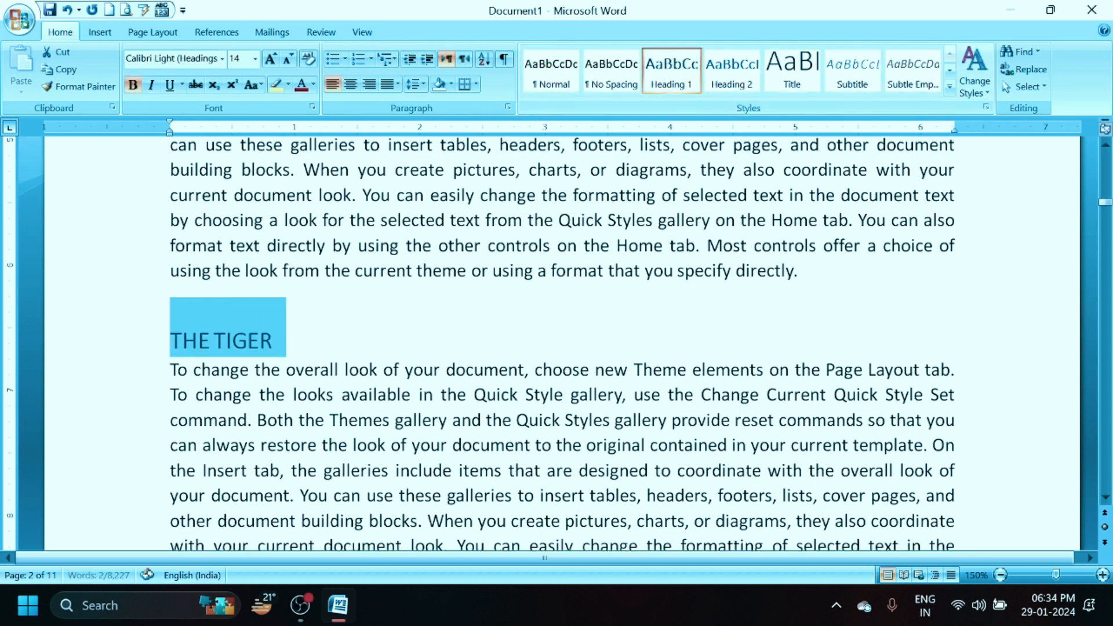
left_click(350, 85)
Add the heading THE FOX above the page 4 paragraph starting "You can easily change the formatting", formatted as a centered Heading 1
scroll(557, 342, "down", 10)
scroll(557, 342, "down", 10)
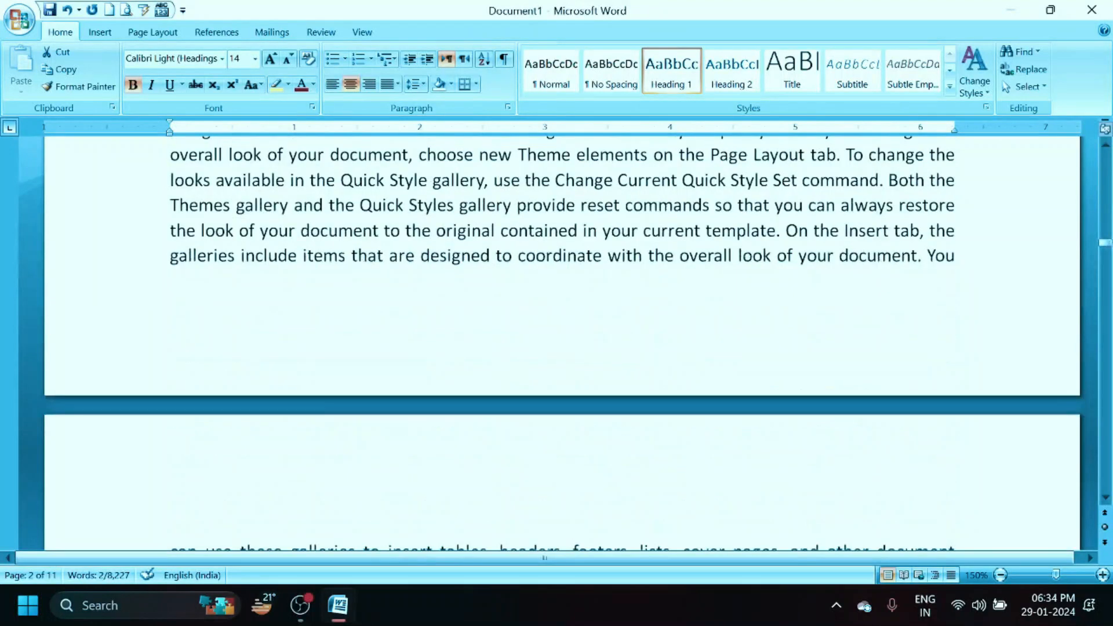
key("Return")
type("THE FOX")
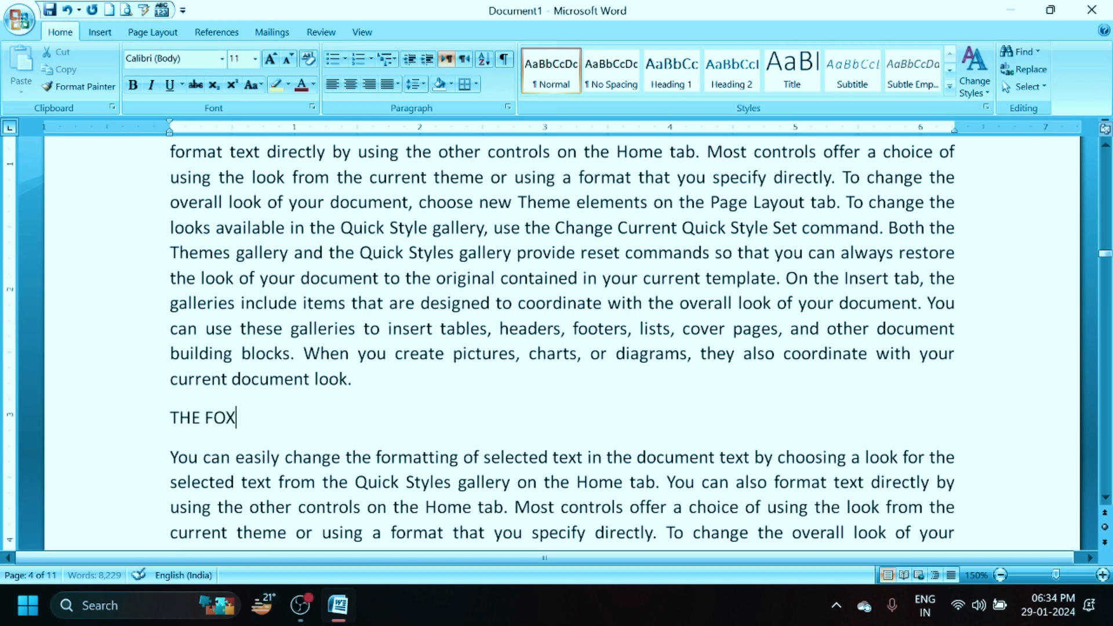
triple_click(173, 427)
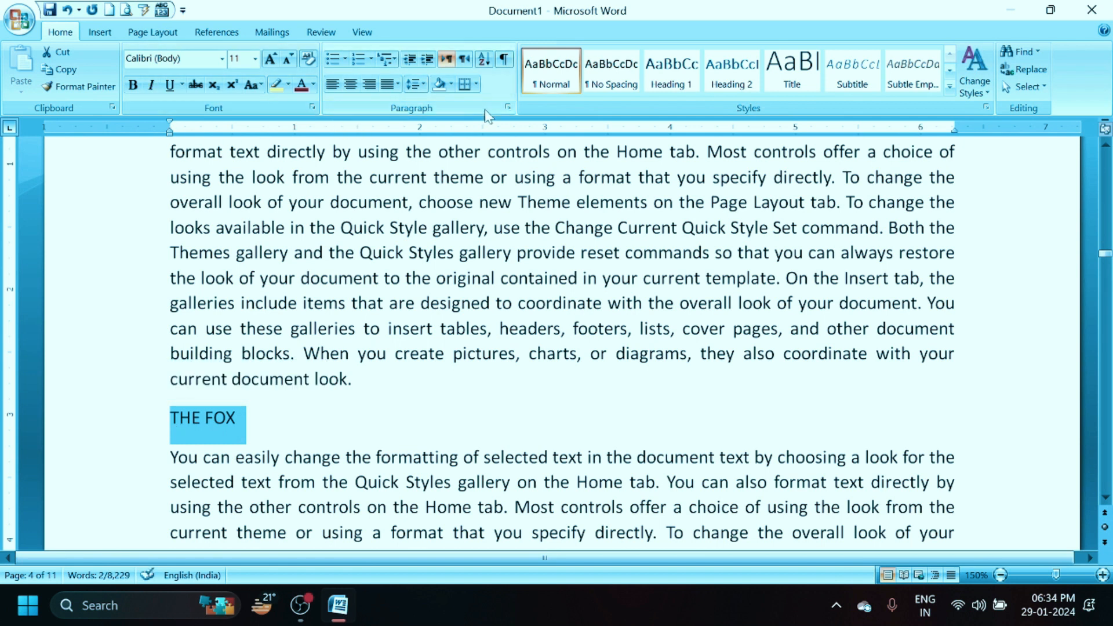
left_click(672, 72)
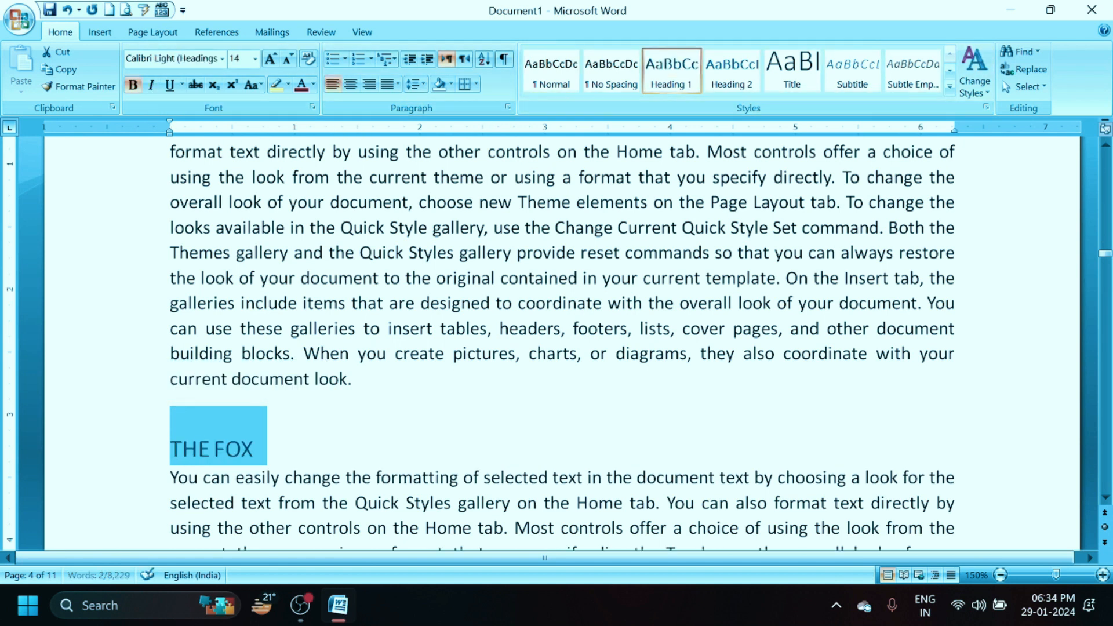
left_click(350, 84)
Add the heading THE GOAT above the page 6 paragraph starting "When you create pictures", formatted as a centered Heading 1
scroll(563, 342, "down", 10)
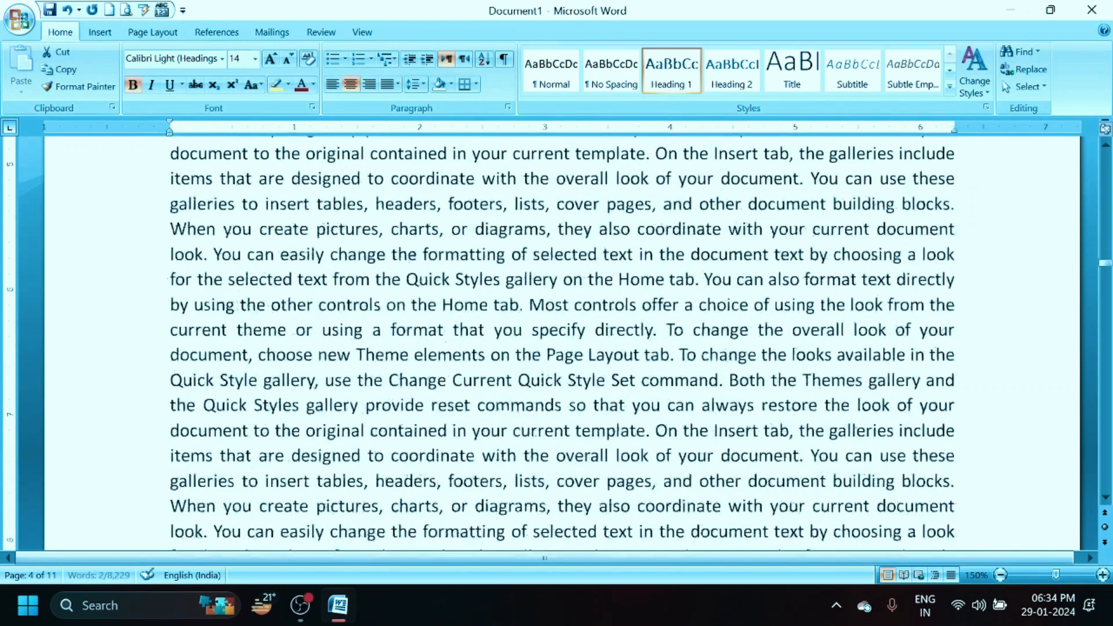
scroll(563, 342, "down", 10)
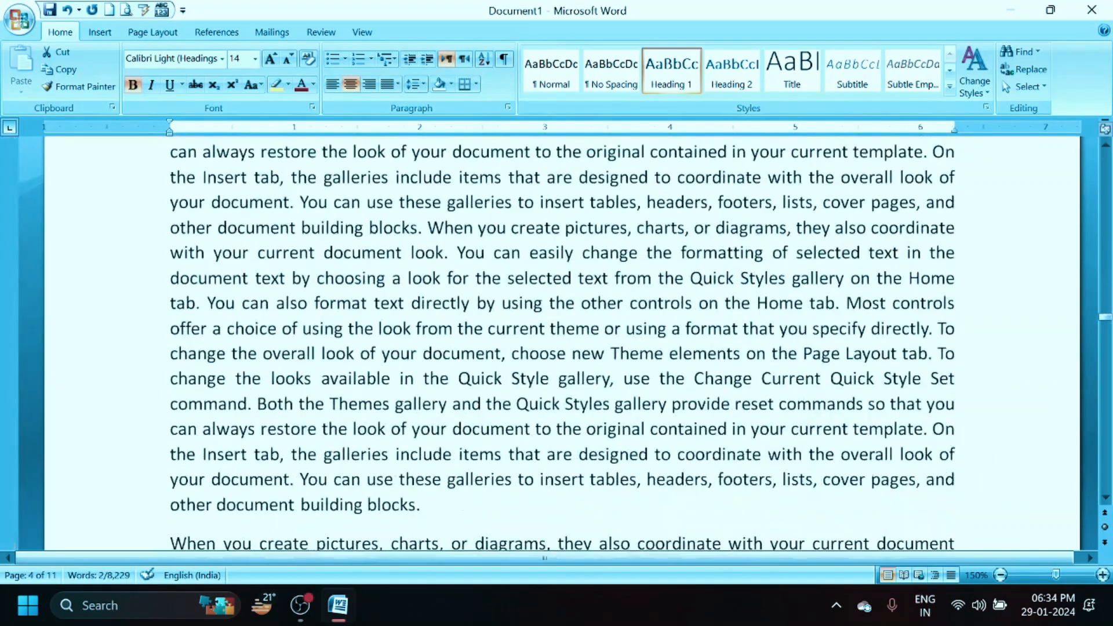
scroll(563, 343, "down", 3)
left_click(422, 317)
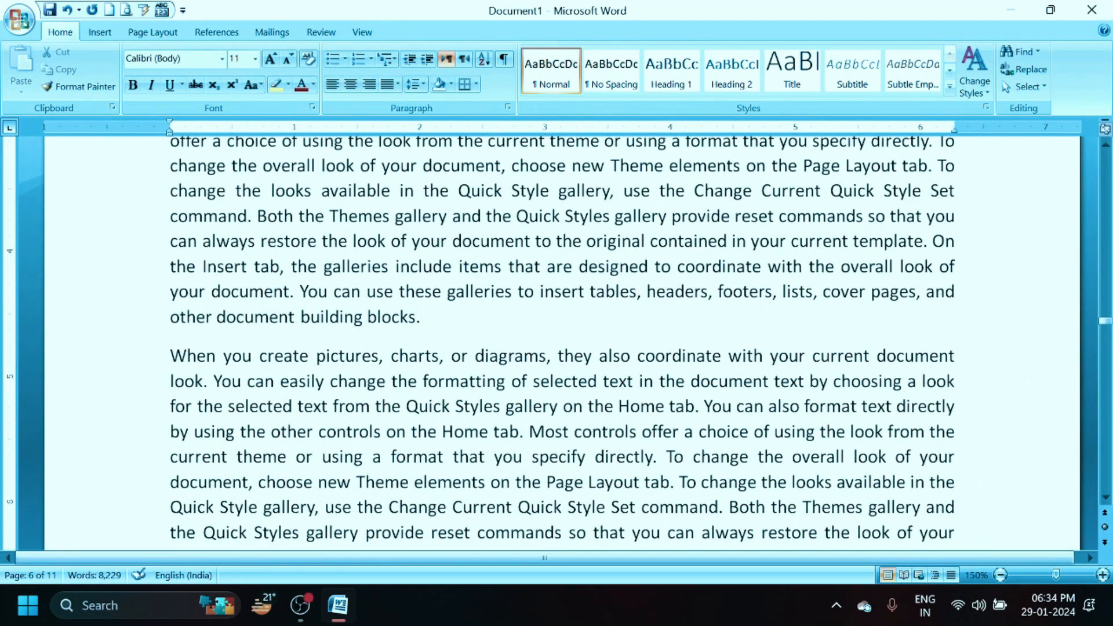
key("Return")
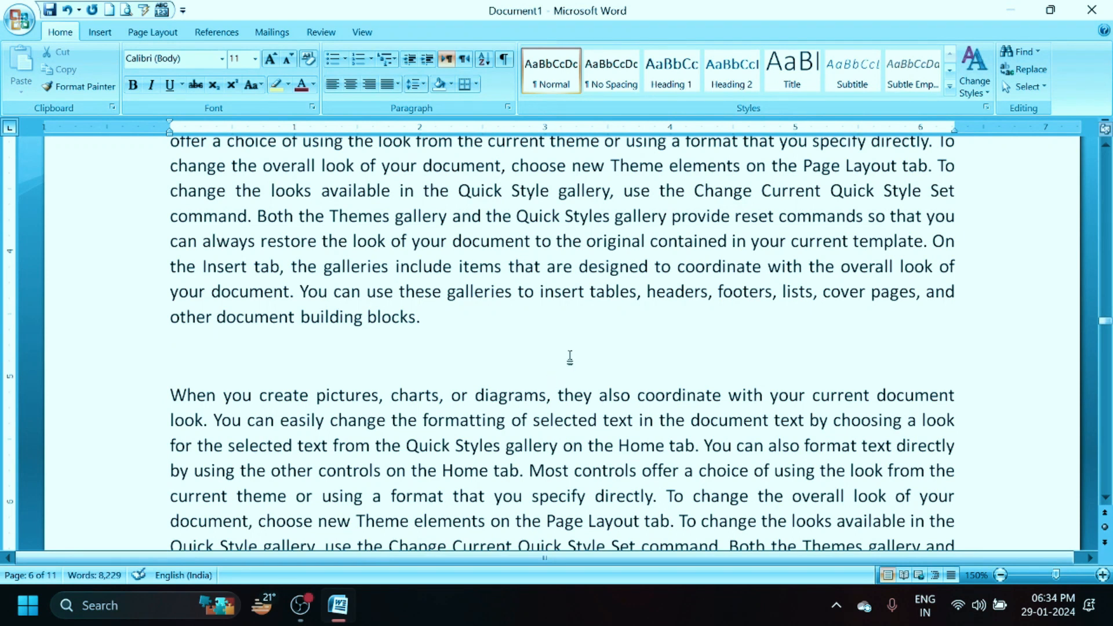
type("THE GOAT")
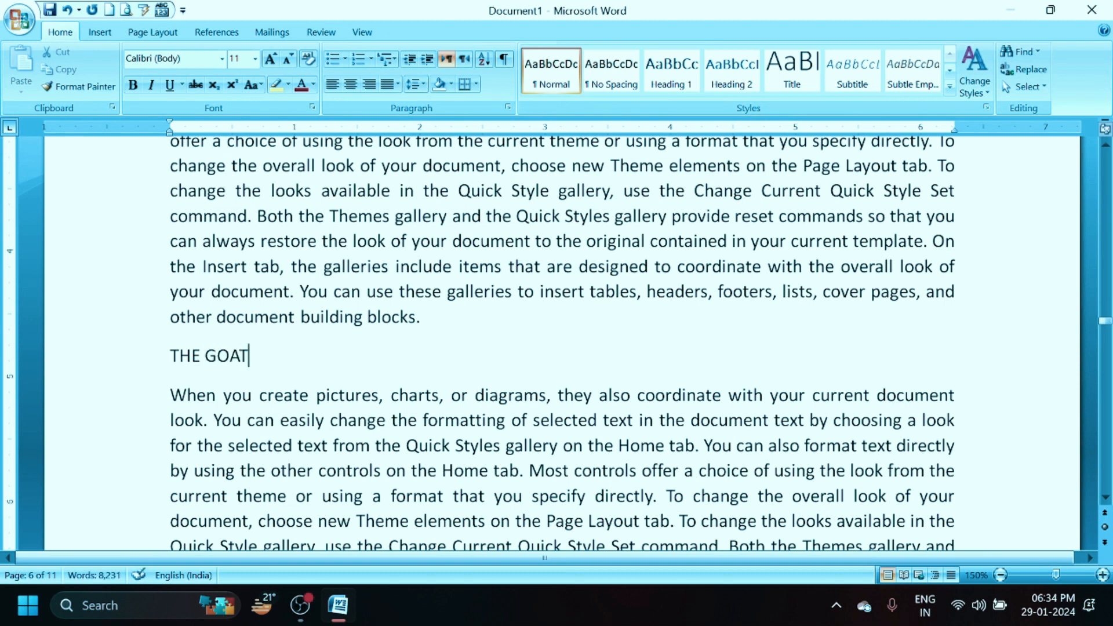
mouse_move(151, 356)
left_mouse_down()
mouse_move(152, 325)
mouse_move(152, 356)
left_mouse_up()
left_click(667, 81)
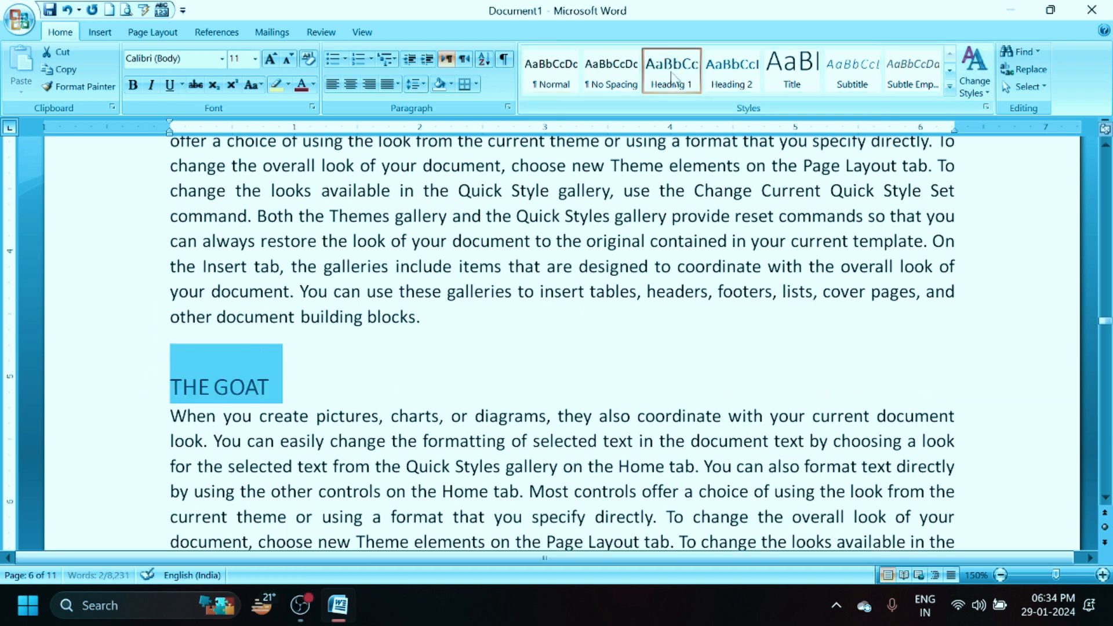
left_click(350, 84)
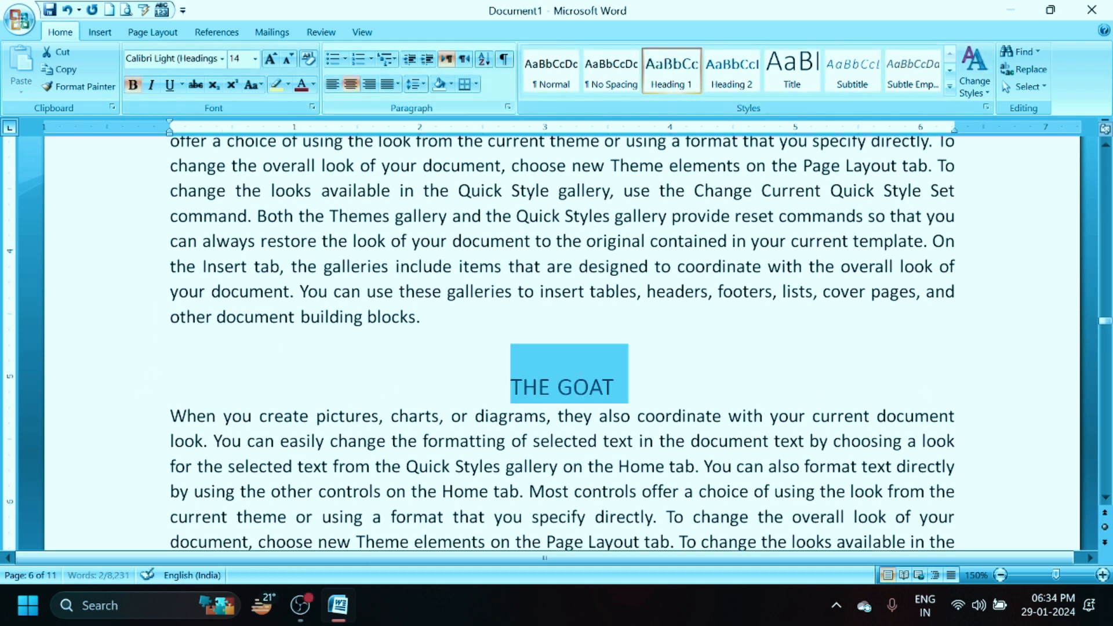
scroll(557, 342, "down", 15)
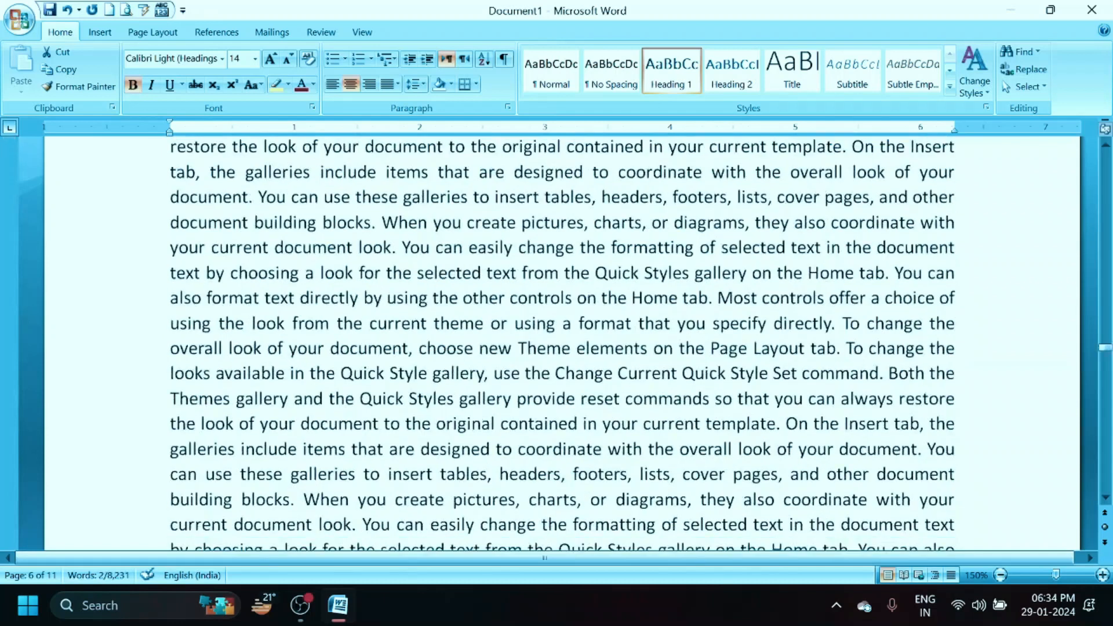
Add the heading THE CAT above the page 8 paragraph starting "Both the Themes gallery", formatted as a centered Heading 1
scroll(556, 343, "down", 5)
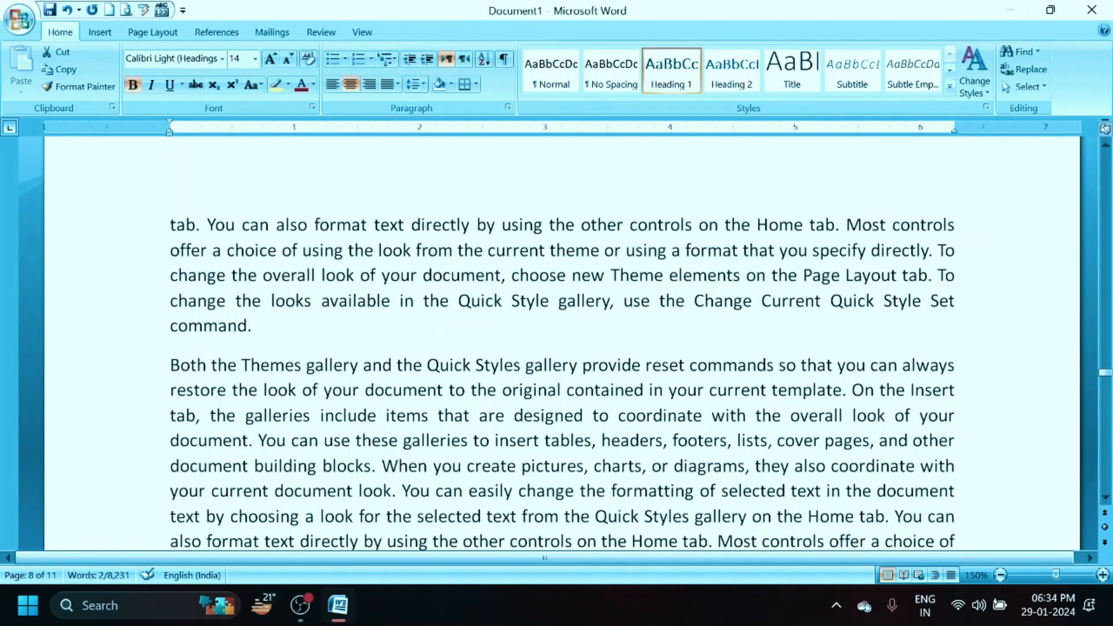
left_click(253, 326)
key("Return")
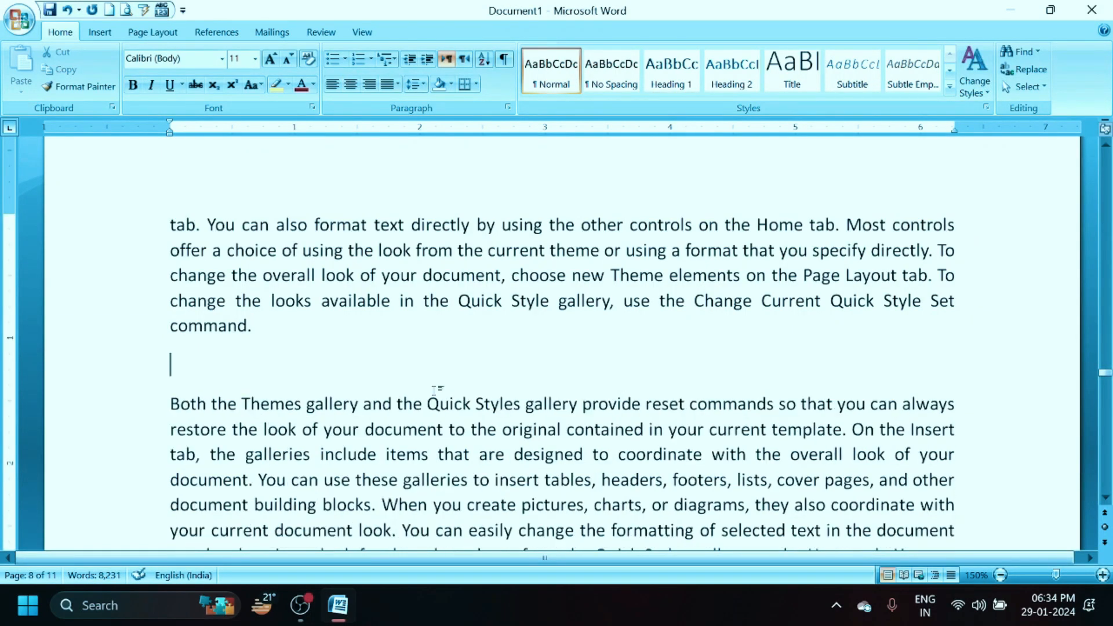
type("THE CAT")
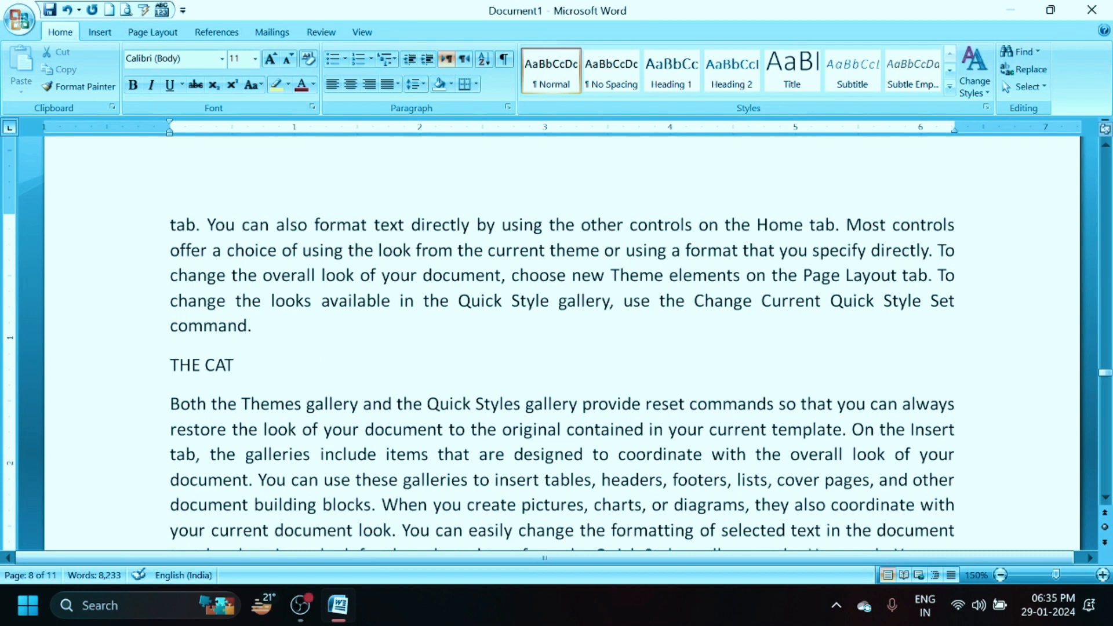
key("shift+Home")
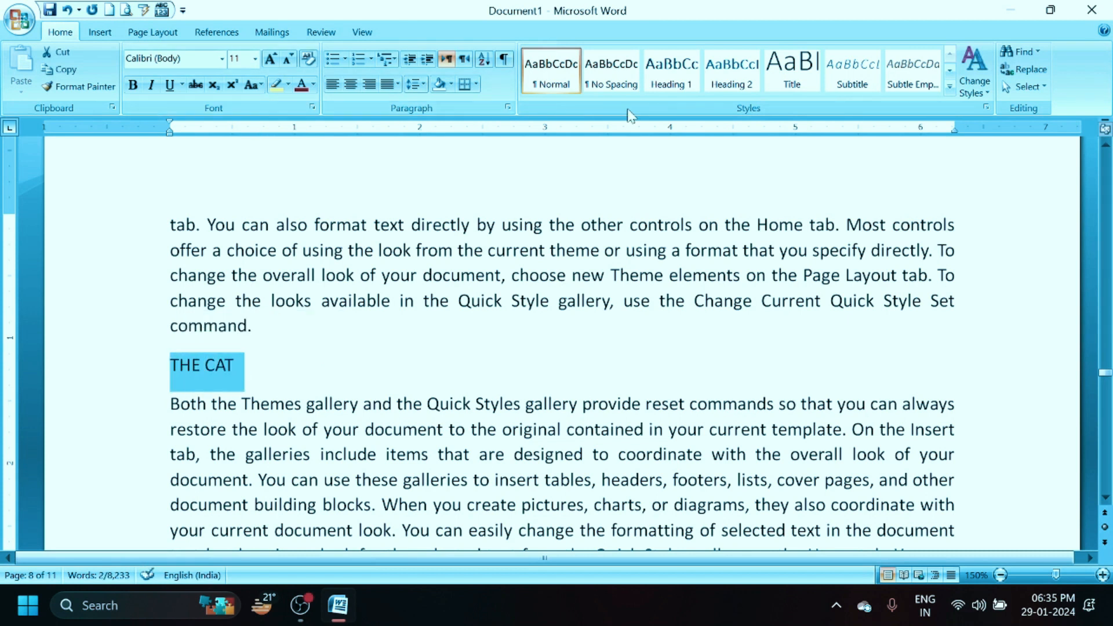
left_click(672, 70)
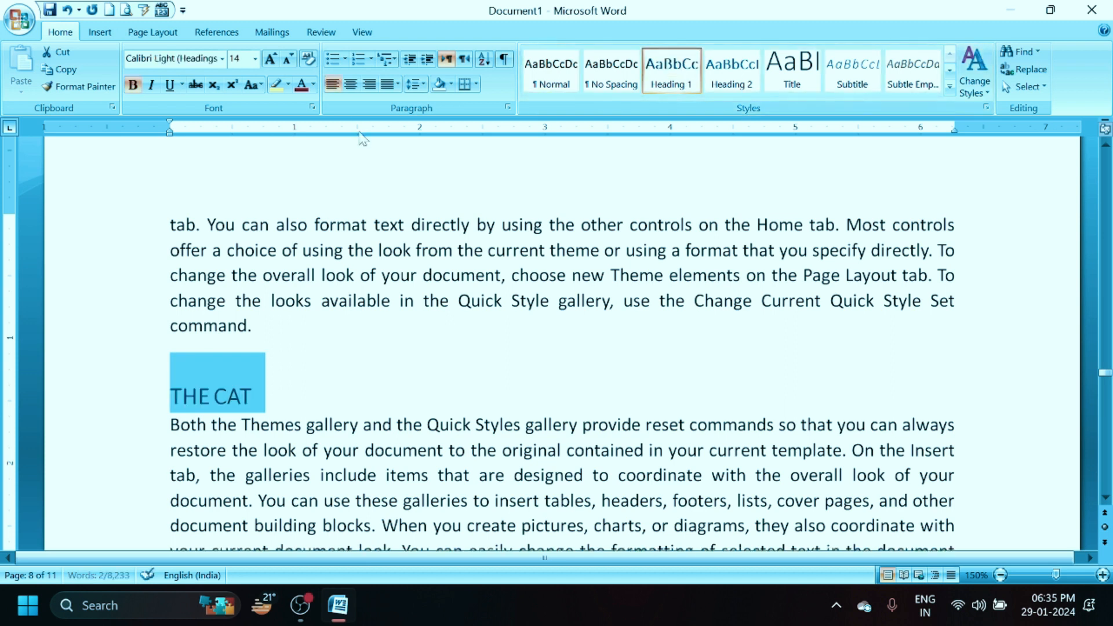
left_click(350, 84)
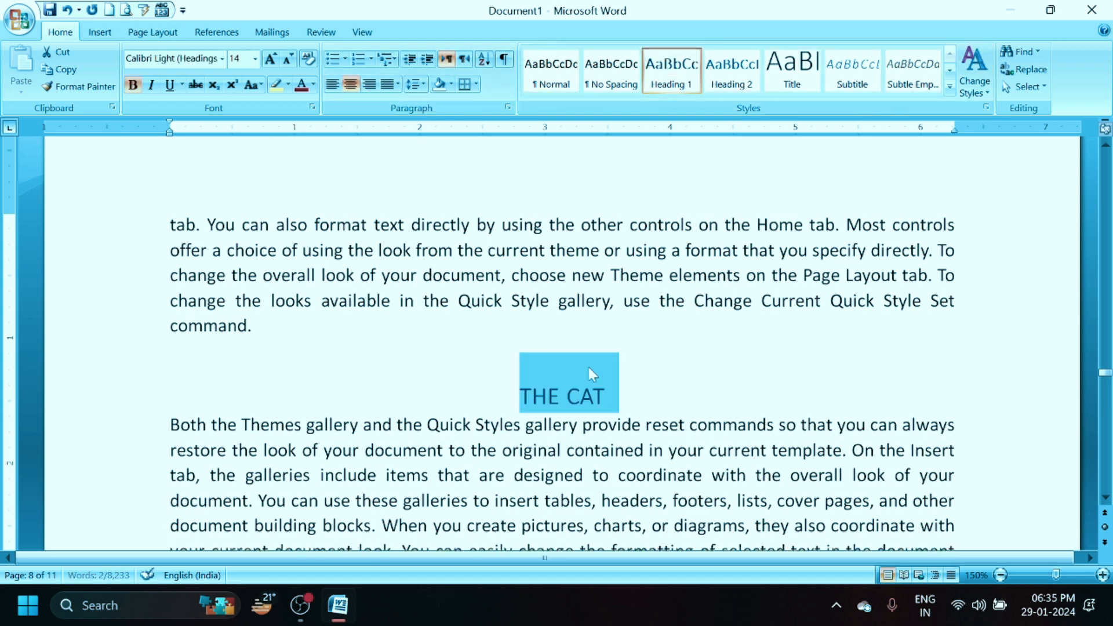
Add the heading THE TREE above the page 9 paragraph starting "Most controls offer a choice", formatted as a centered Heading 1
scroll(587, 365, "down", 10)
scroll(562, 342, "down", 2)
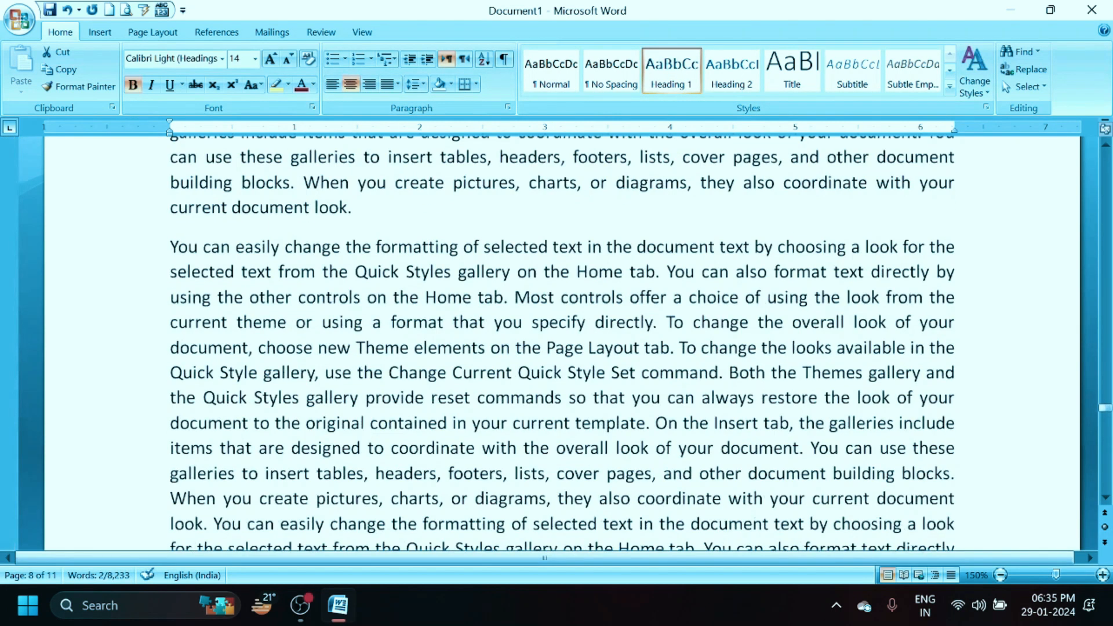
scroll(562, 342, "down", 9)
left_click(520, 288)
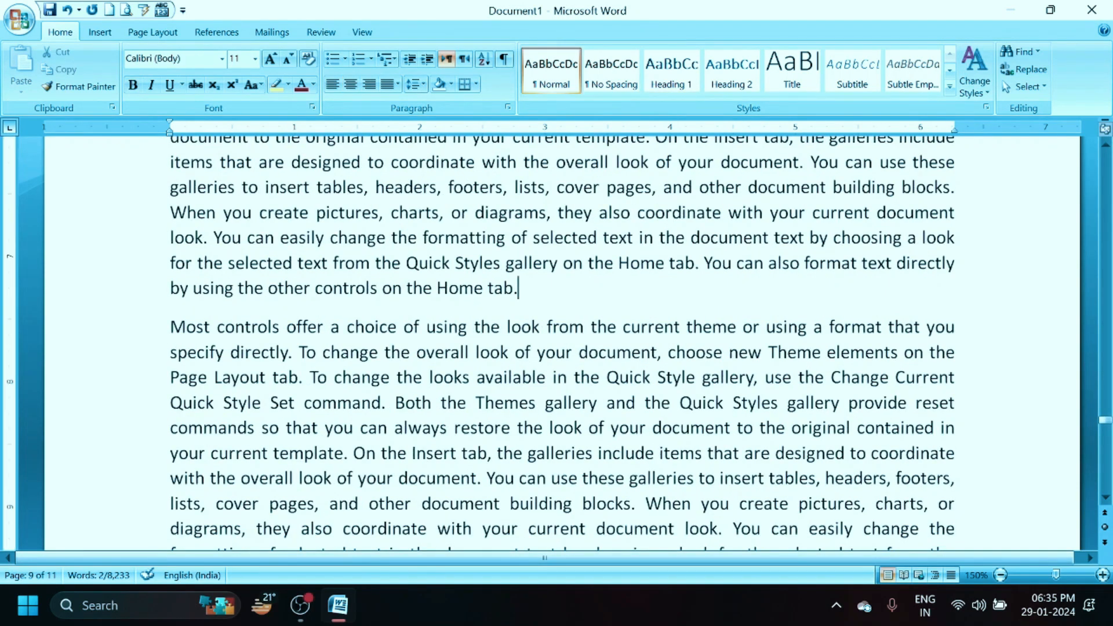
key("Return")
type("THE")
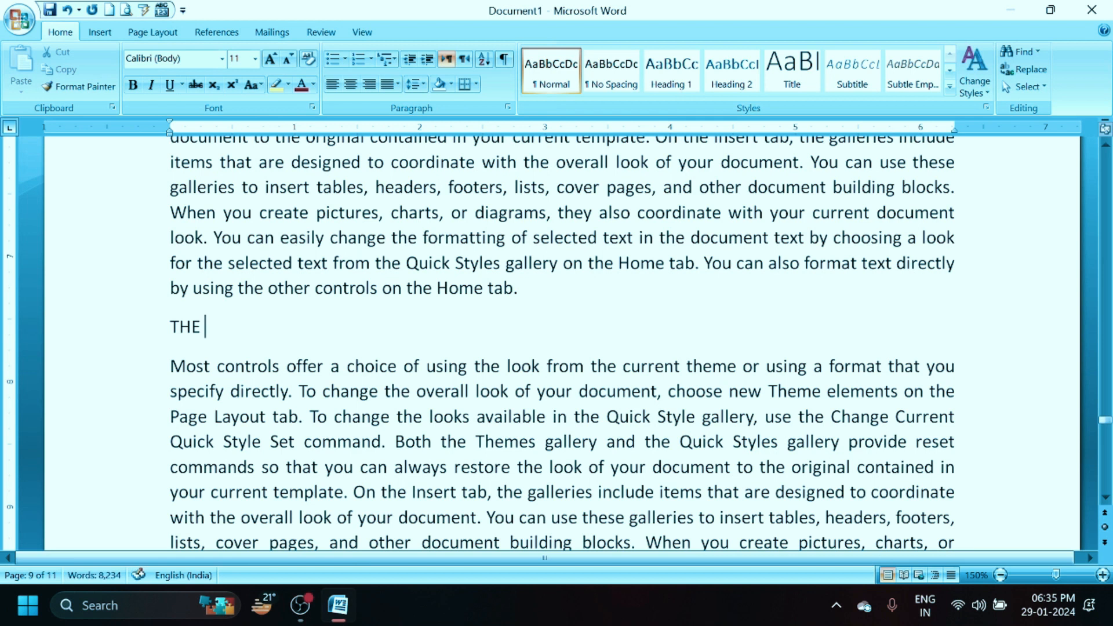
type("TREE")
key("shift+Home")
key("ctrl+alt+1")
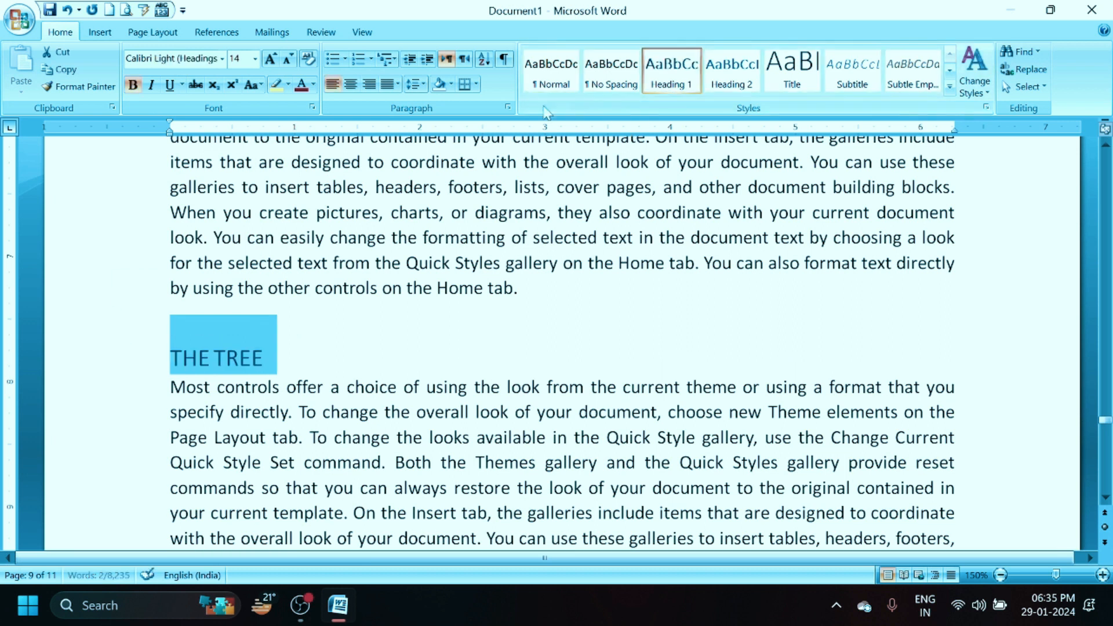
left_click(350, 84)
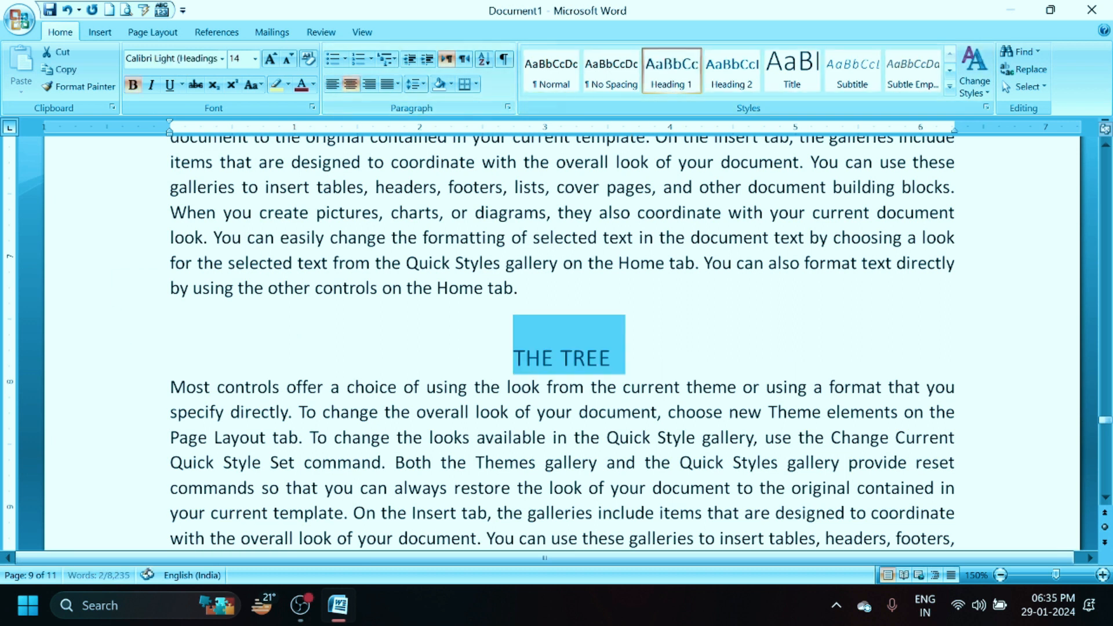
left_click(670, 331)
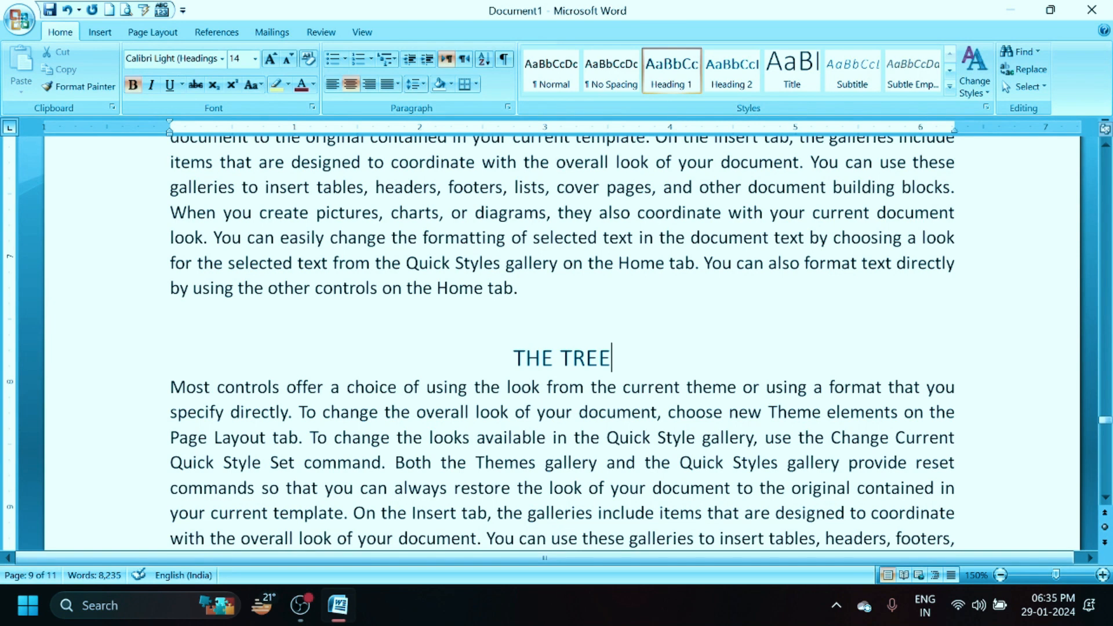
Insert the built-in Automatic Table 1 table of contents before the heading THE LION on page 1
left_click_drag(1106, 420, 1101, 155)
left_click(512, 342)
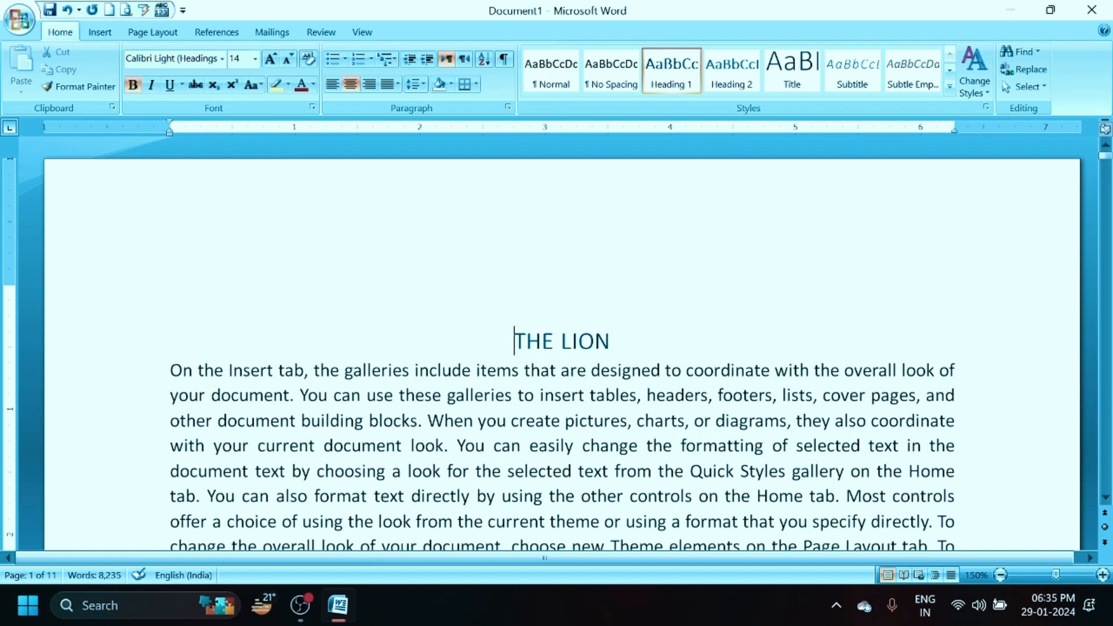
left_click(216, 32)
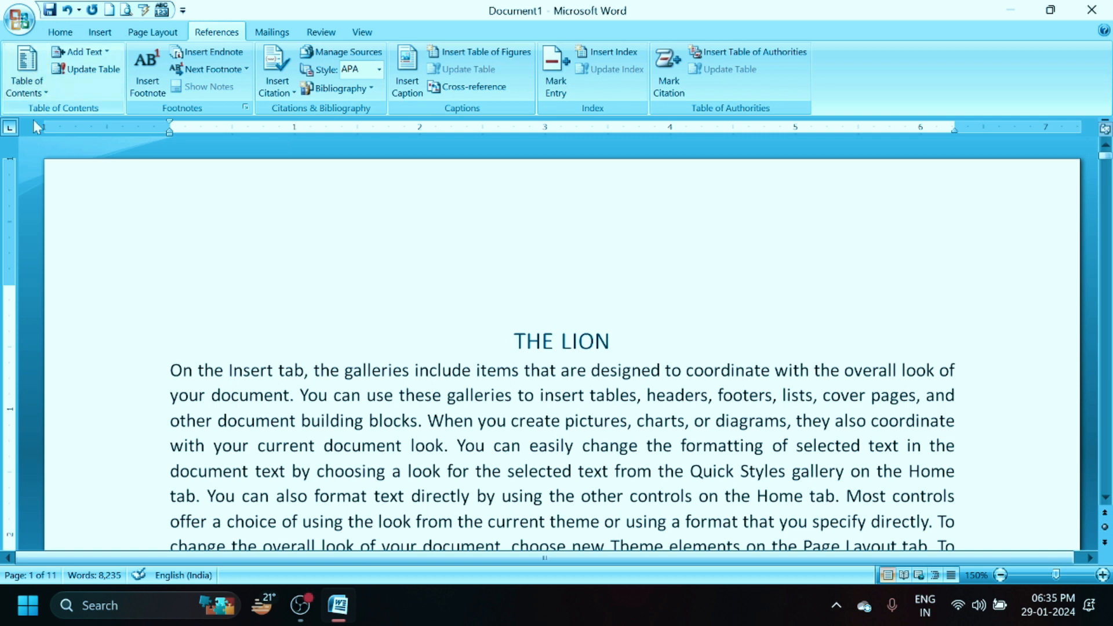
left_click(26, 72)
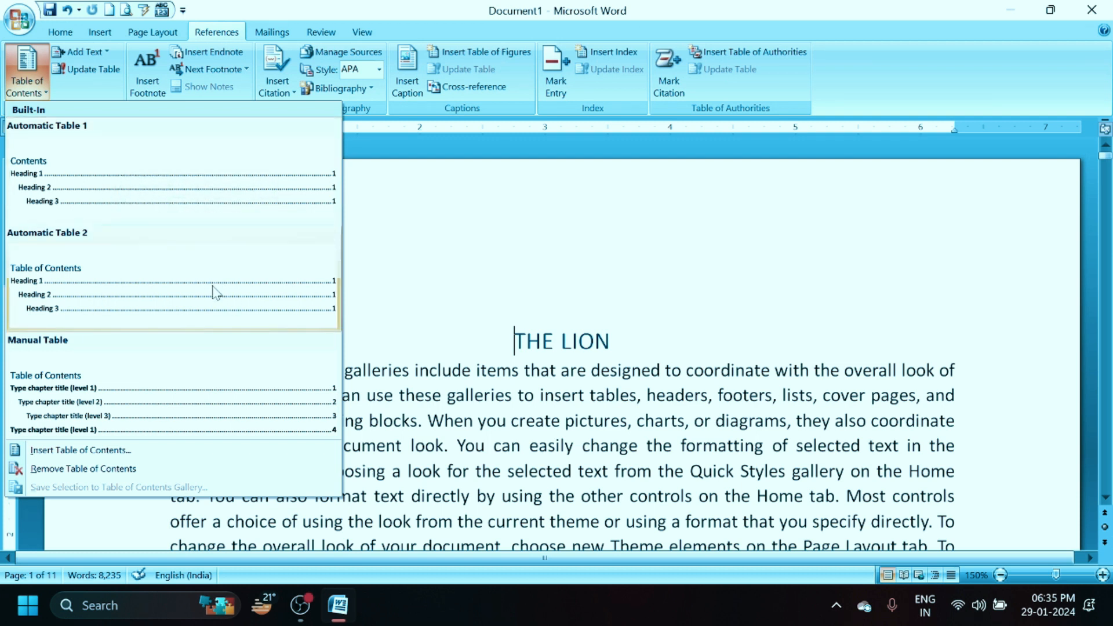
left_click(112, 207)
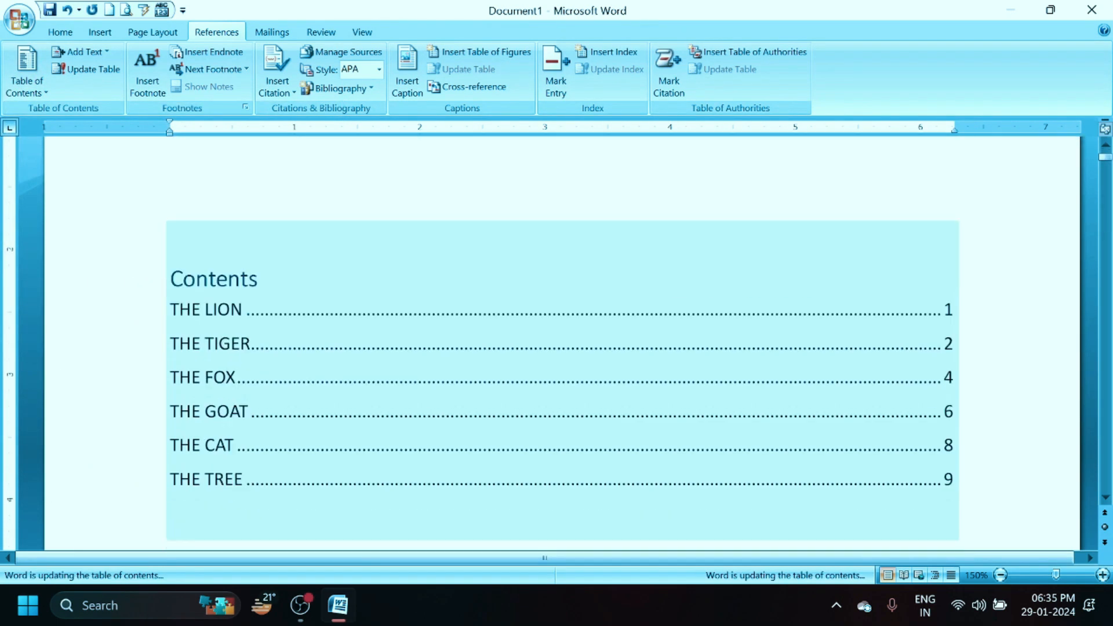
scroll(249, 296, "down", 1)
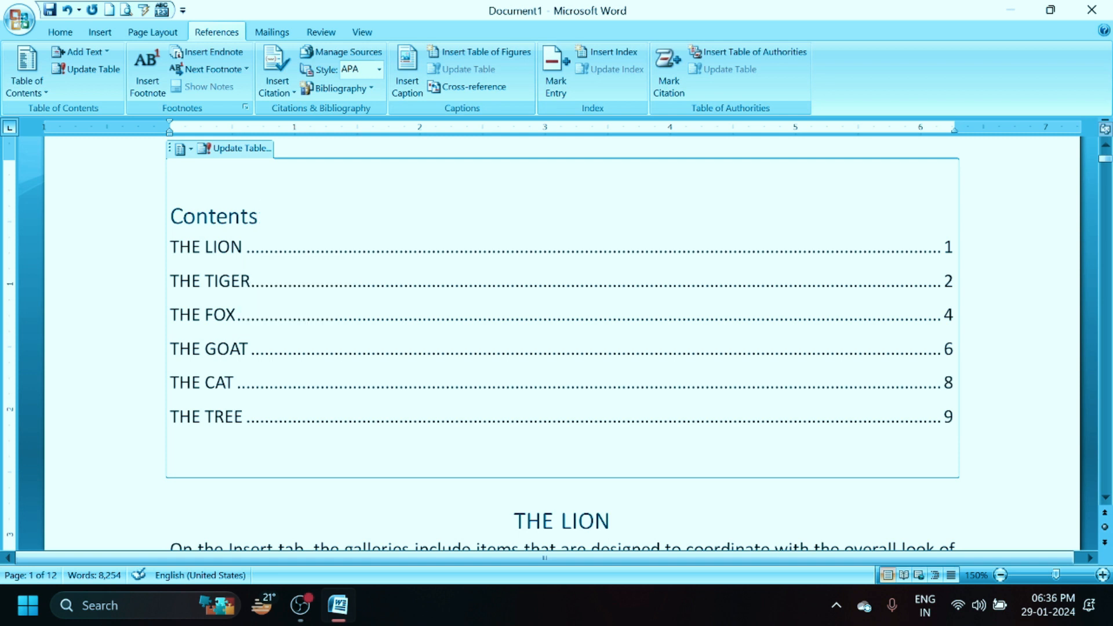
Follow the table of contents links for THE FOX and THE TREE to check that they lead to their headings
left_click(233, 316, "ctrl")
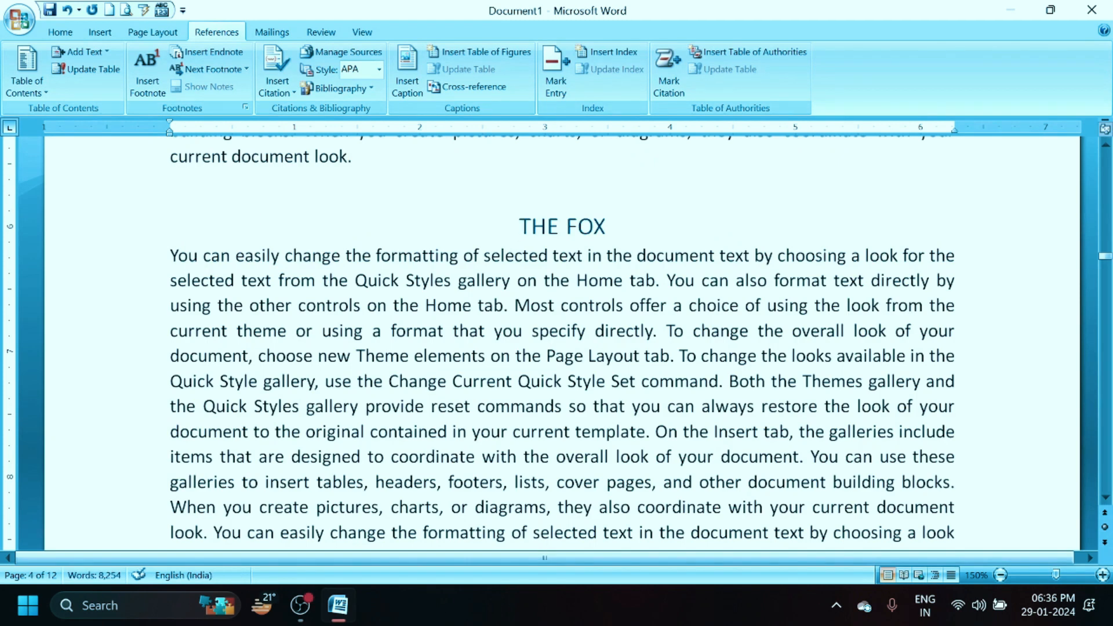
scroll(562, 342, "up", 15)
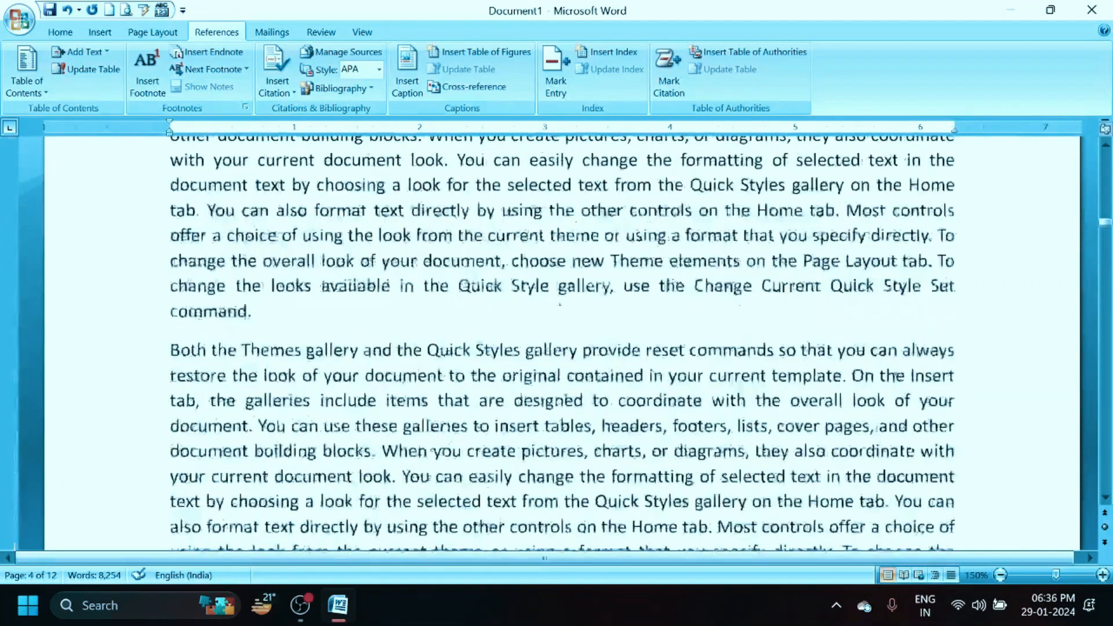
scroll(409, 444, "up", 15)
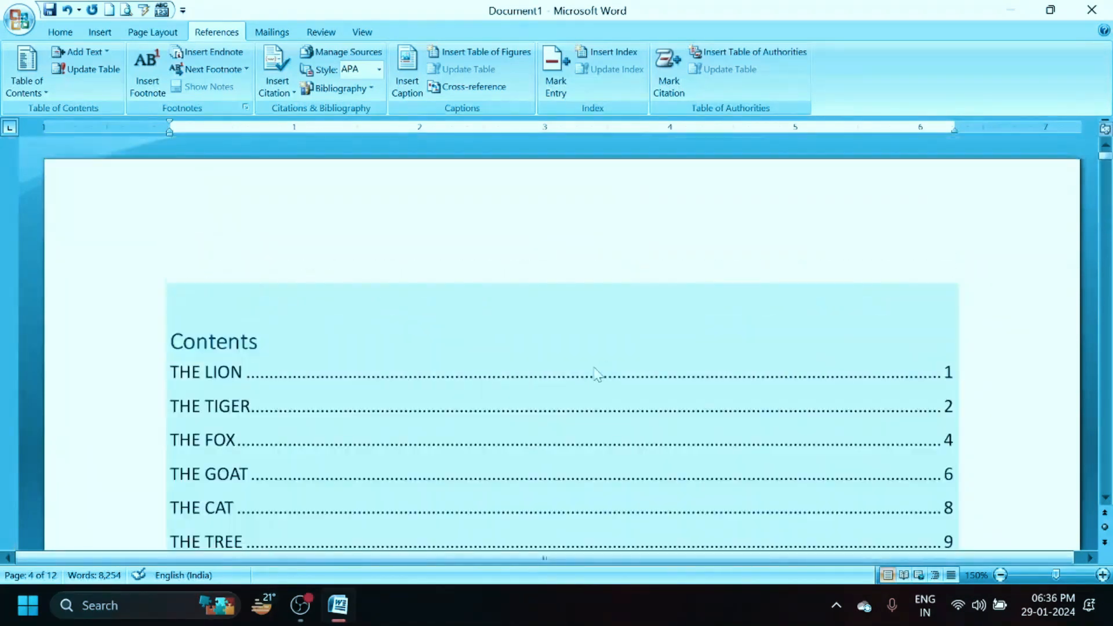
left_click(409, 443)
scroll(409, 444, "down", 3)
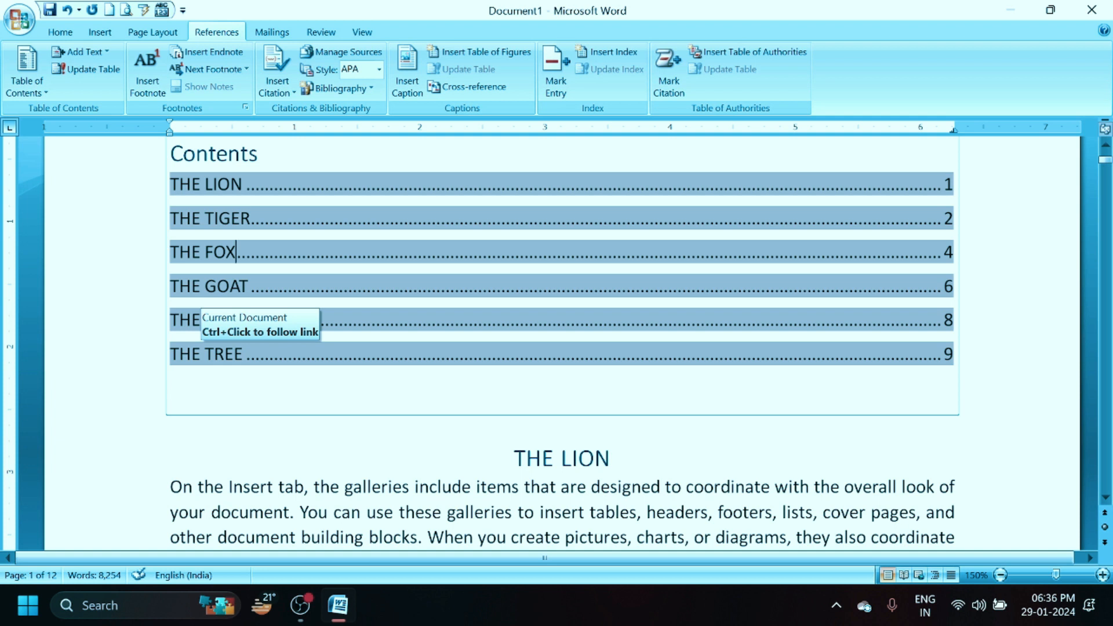
left_click(258, 360, "ctrl")
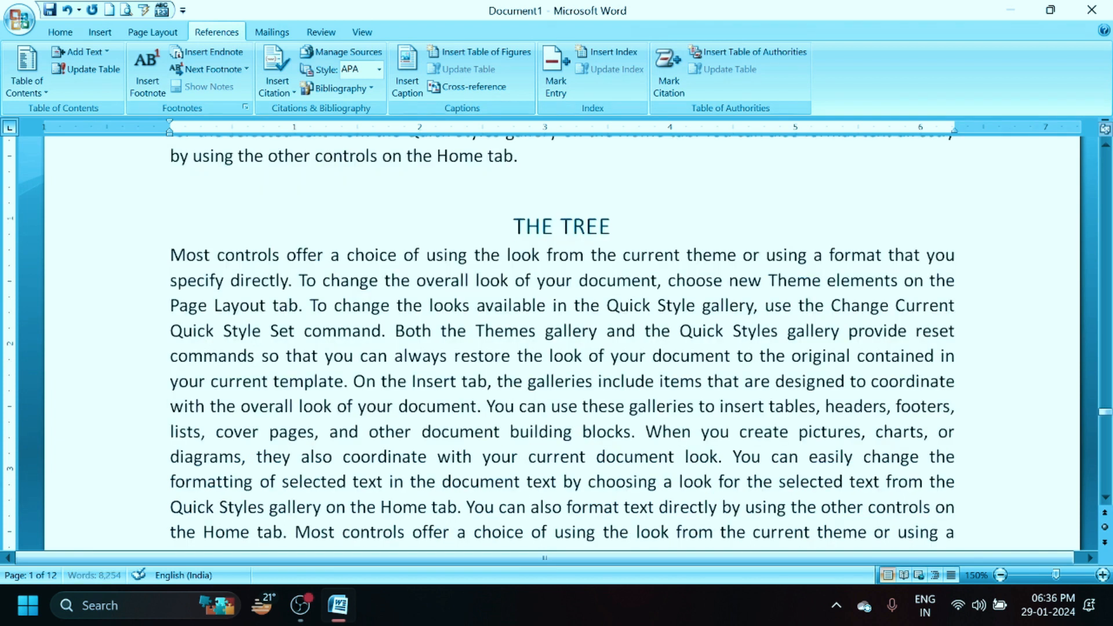
Add the heading THE GRASS above the page 11 paragraph starting "When you create pictures", formatted as a centered Heading 1
scroll(562, 343, "down", 3)
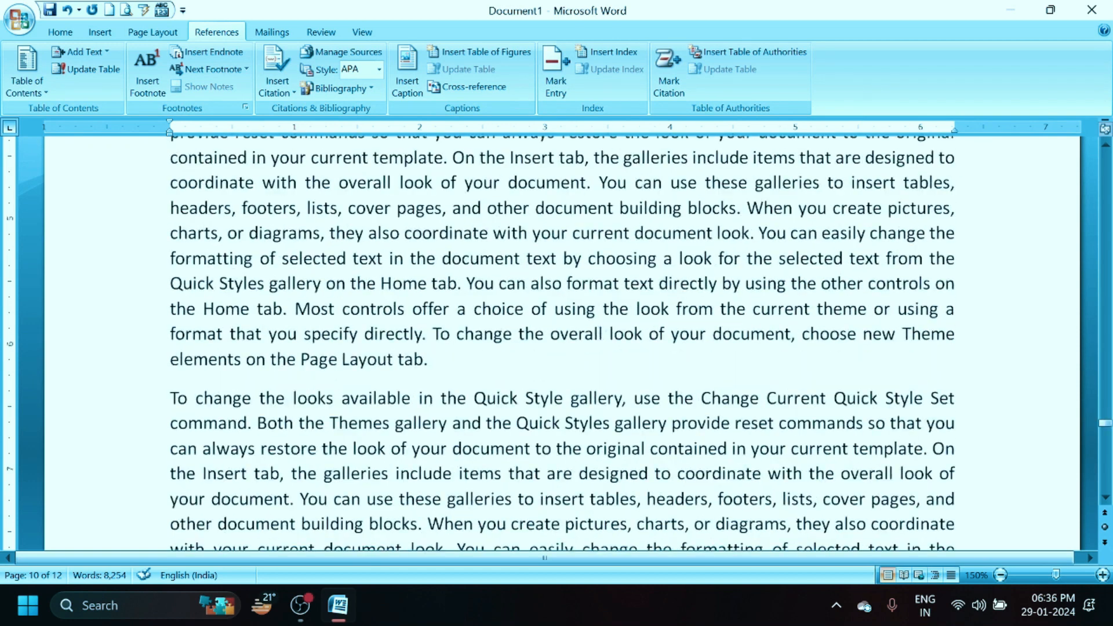
scroll(562, 343, "down", 10)
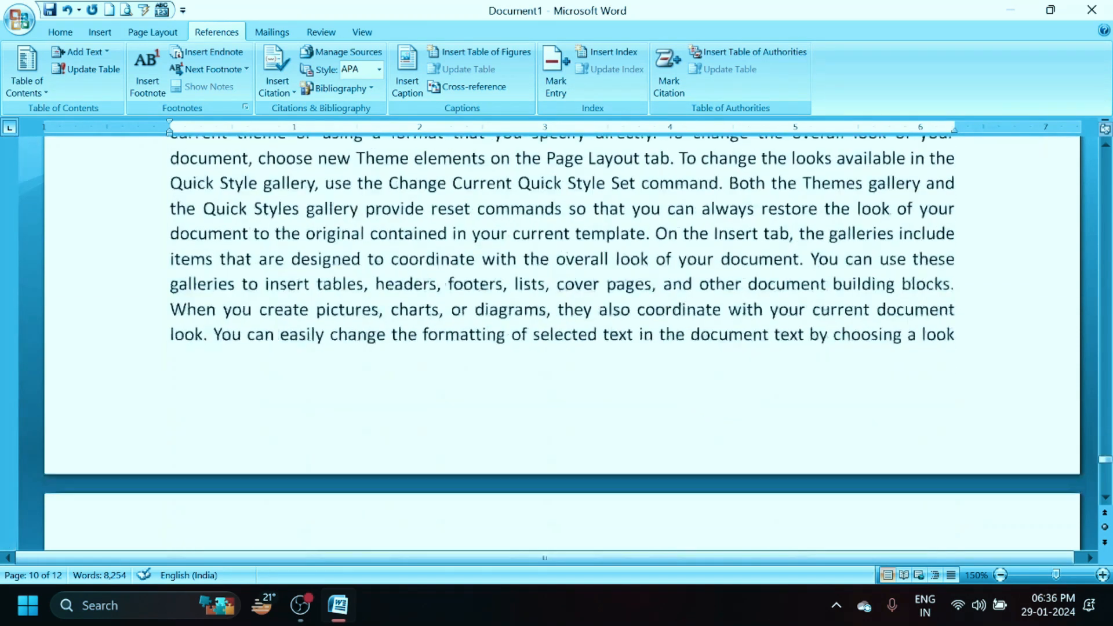
scroll(562, 343, "up", 2)
scroll(562, 342, "down", 15)
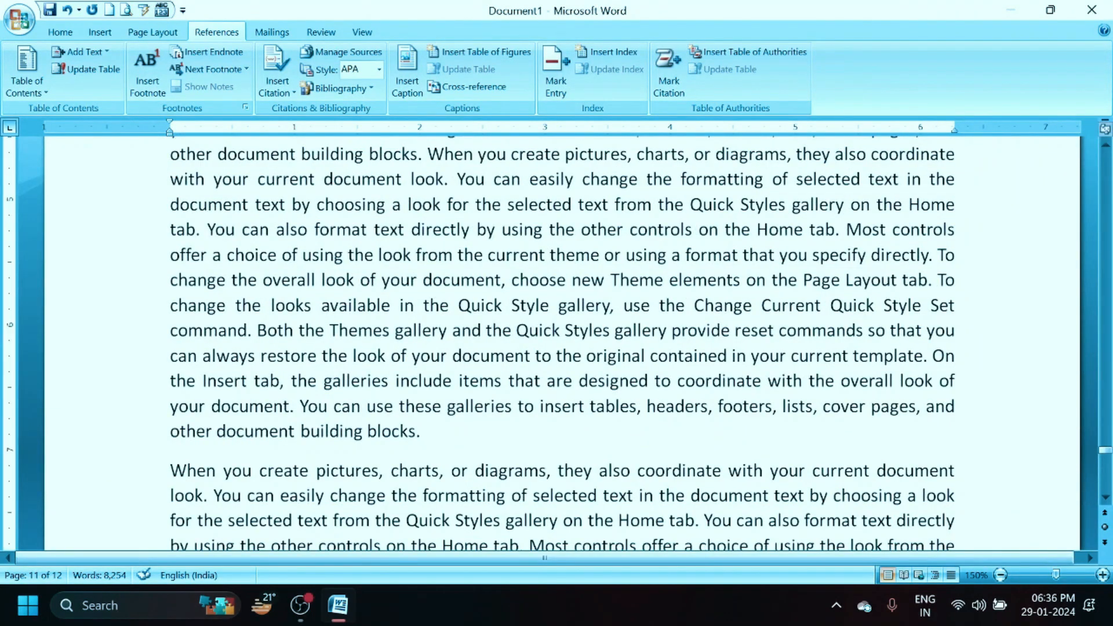
key("Return")
type("T")
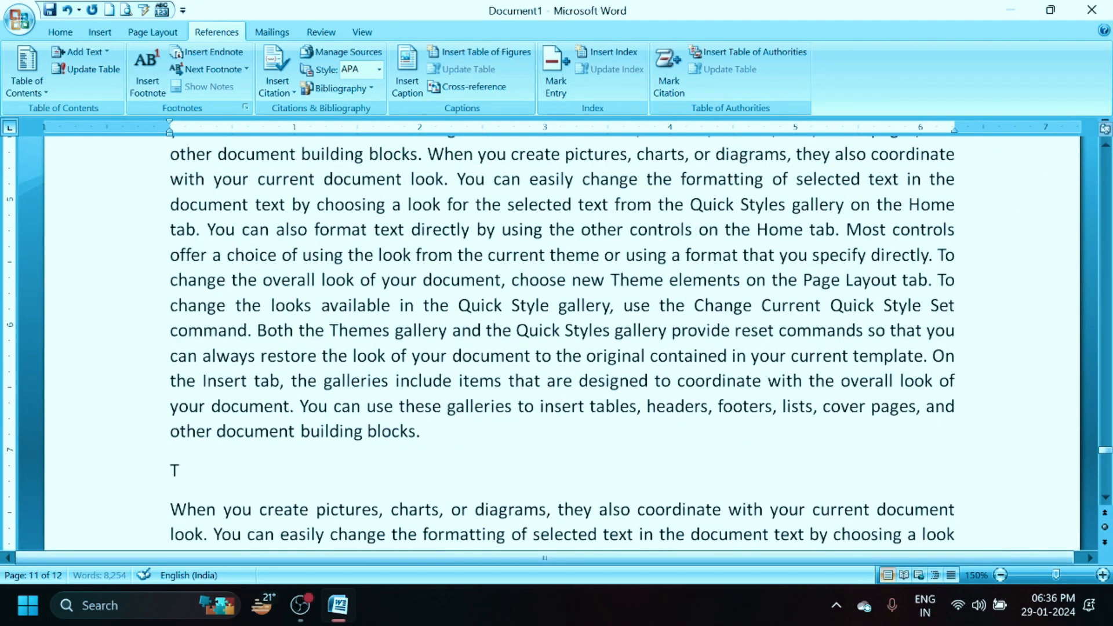
type("HE GRASS")
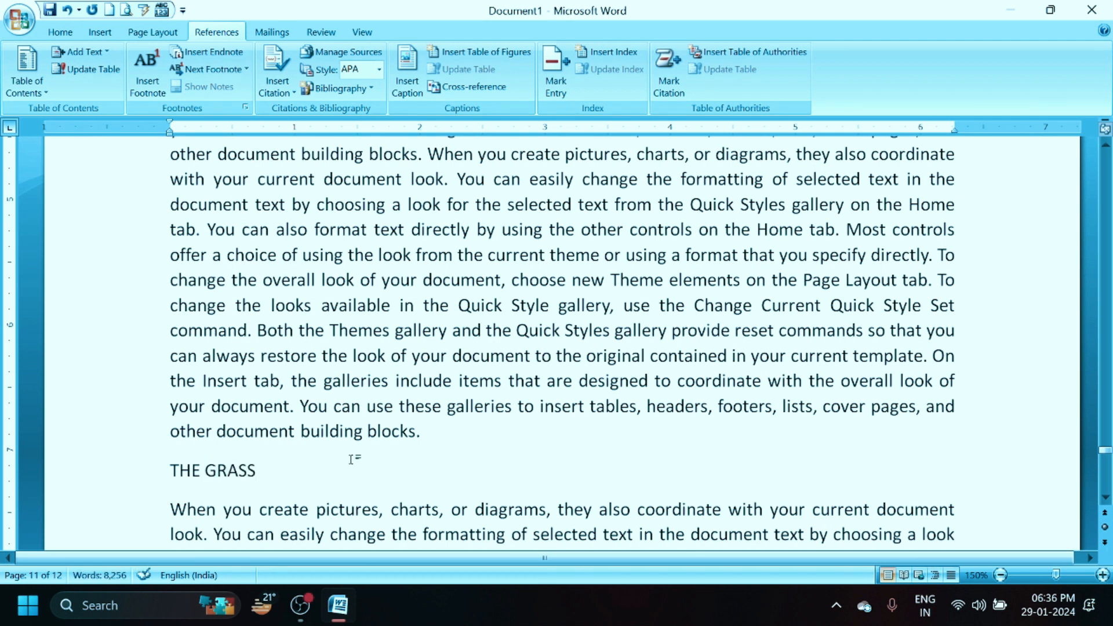
left_click(116, 472)
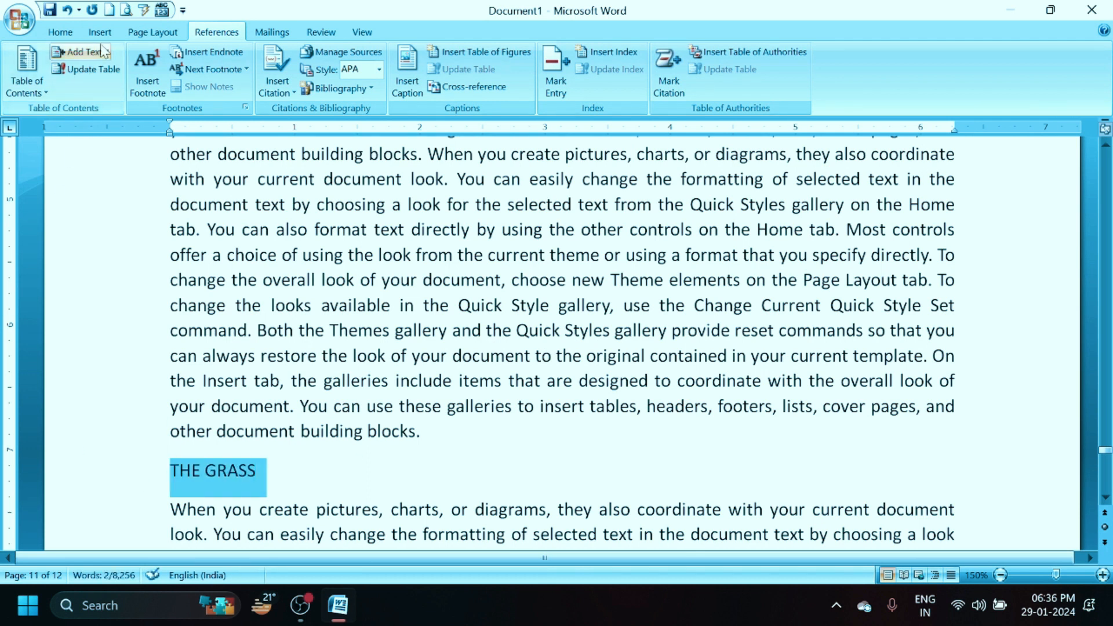
left_click(59, 32)
left_click(684, 86)
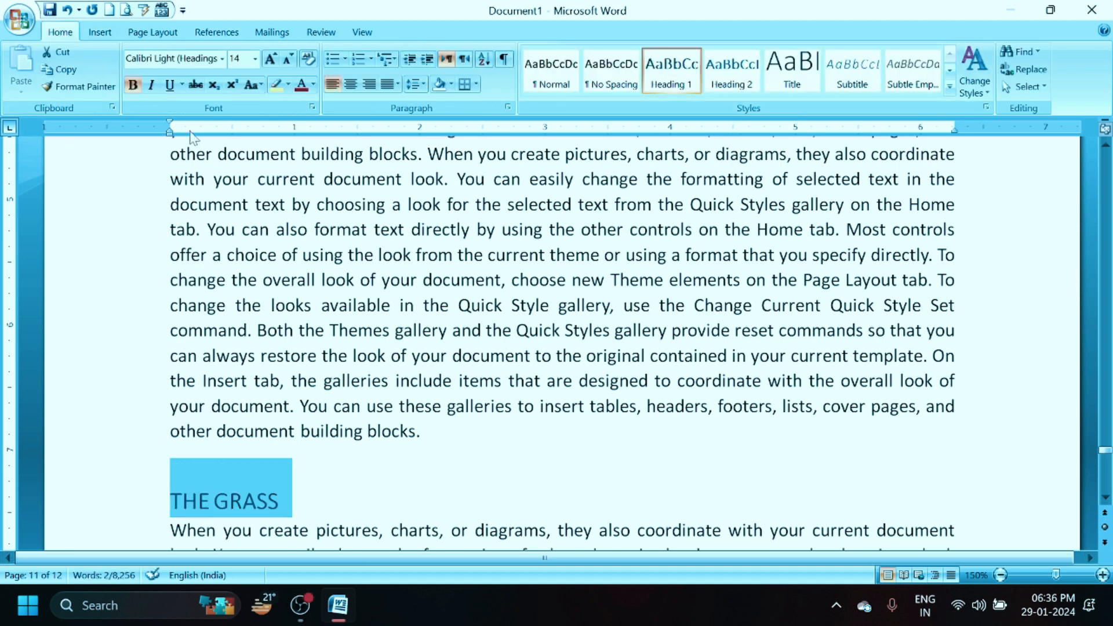
left_click(351, 84)
Update the entire table of contents on page 1, including both its entries and page numbers
left_click_drag(1105, 448, 1095, 152)
scroll(390, 416, "down", 3)
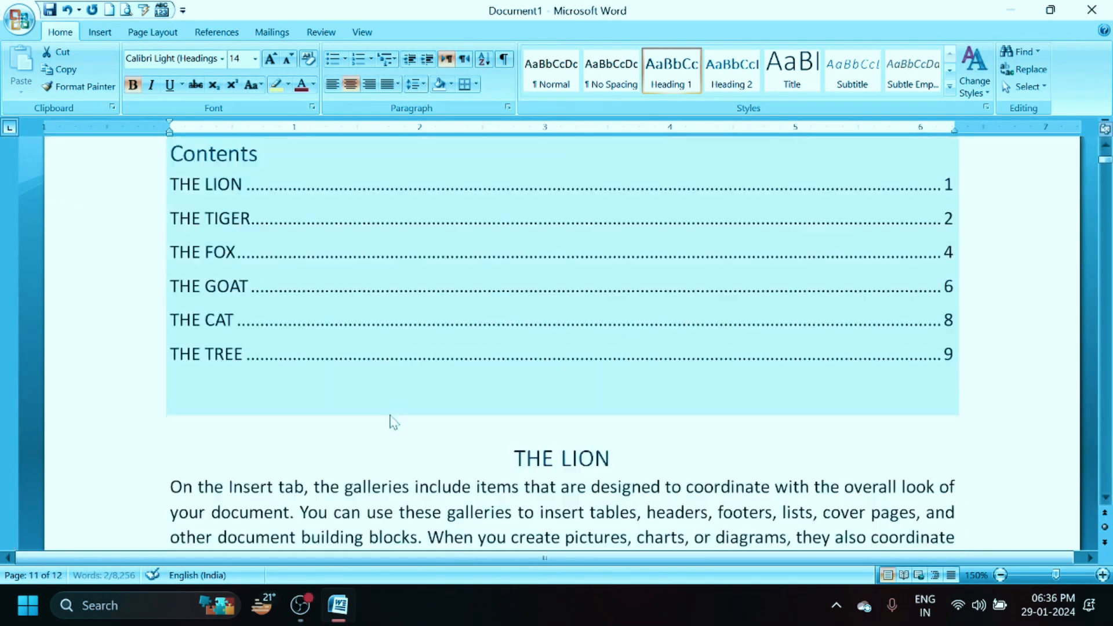
scroll(394, 422, "down", 3)
left_click(515, 333)
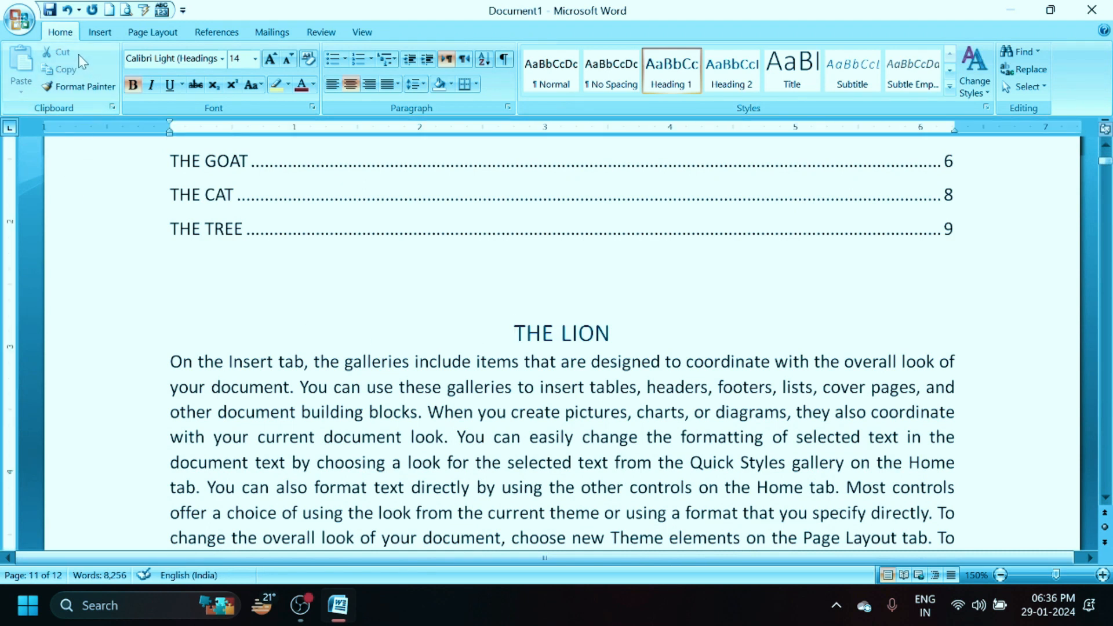
left_click(226, 34)
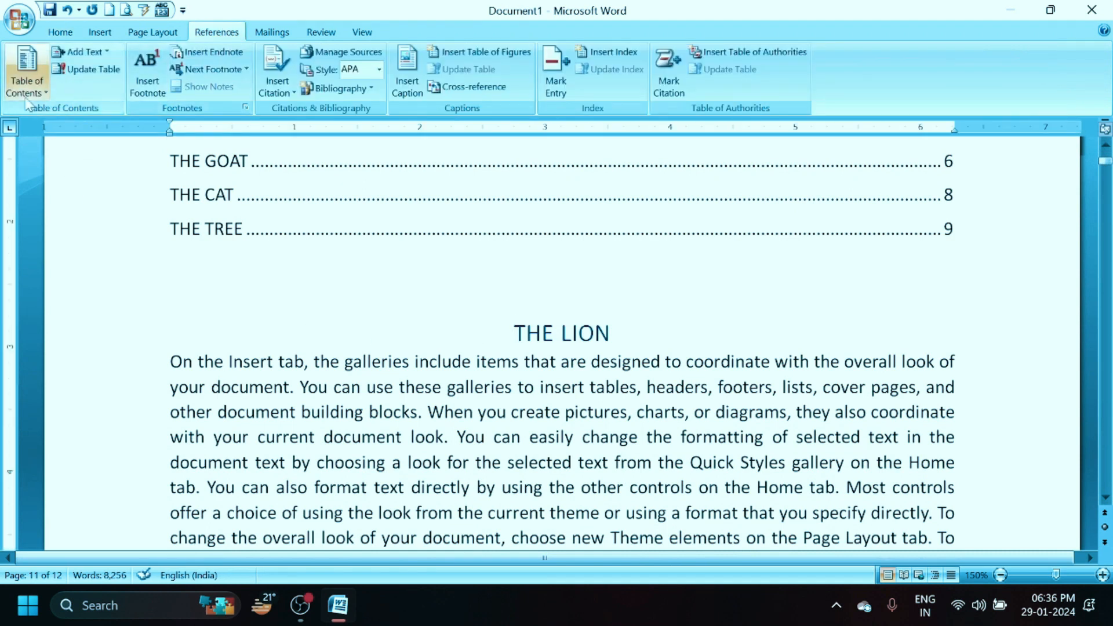
left_click(103, 71)
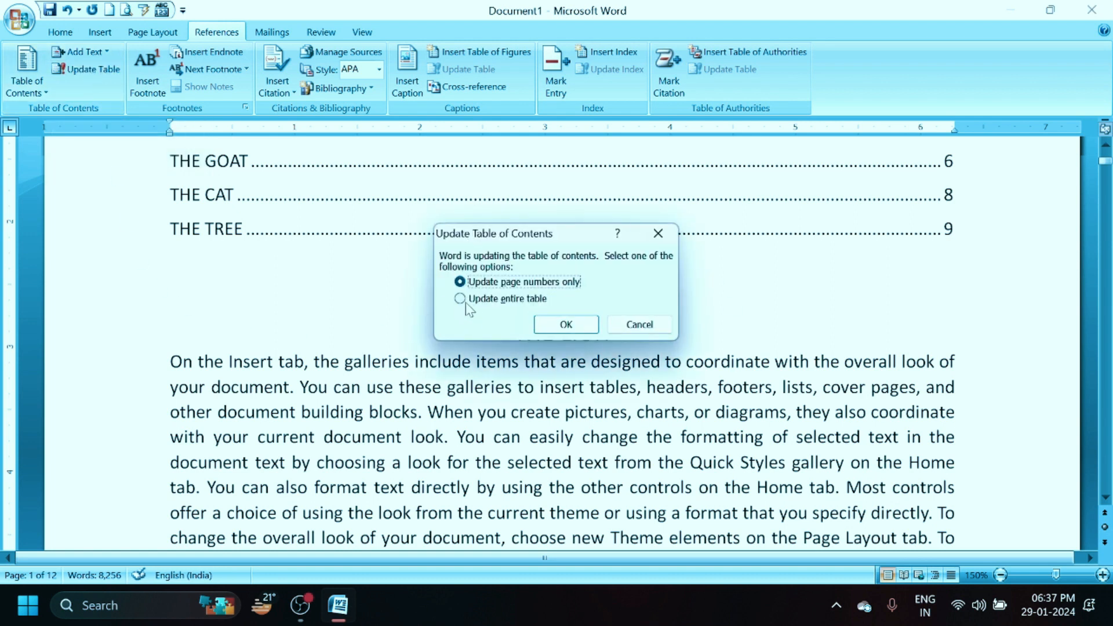
left_click(498, 302)
left_click(566, 325)
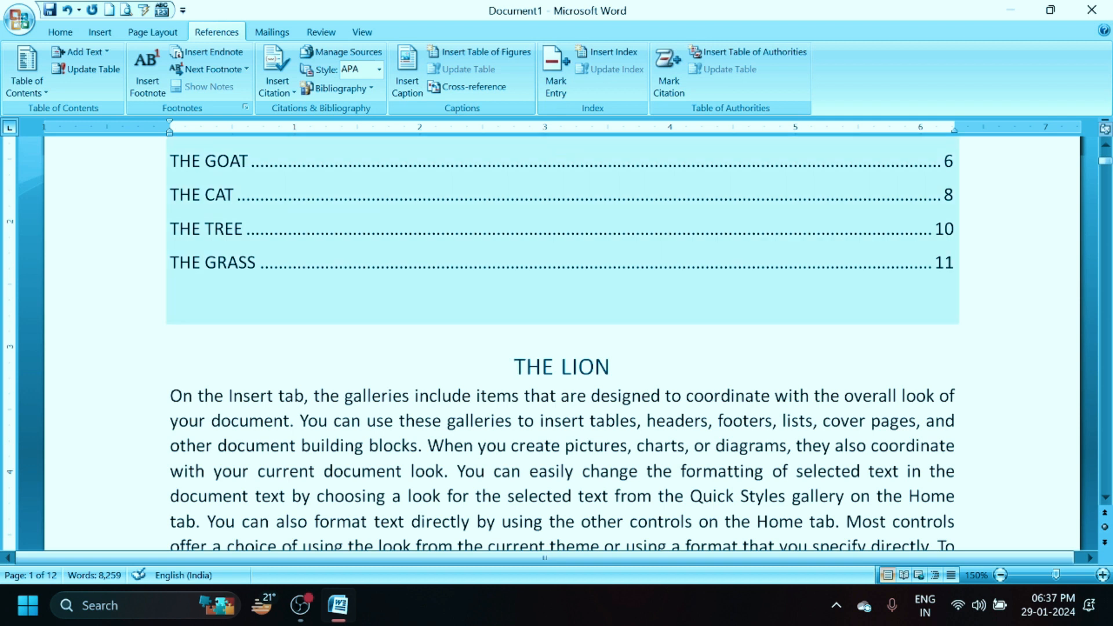
scroll(562, 343, "up", 5)
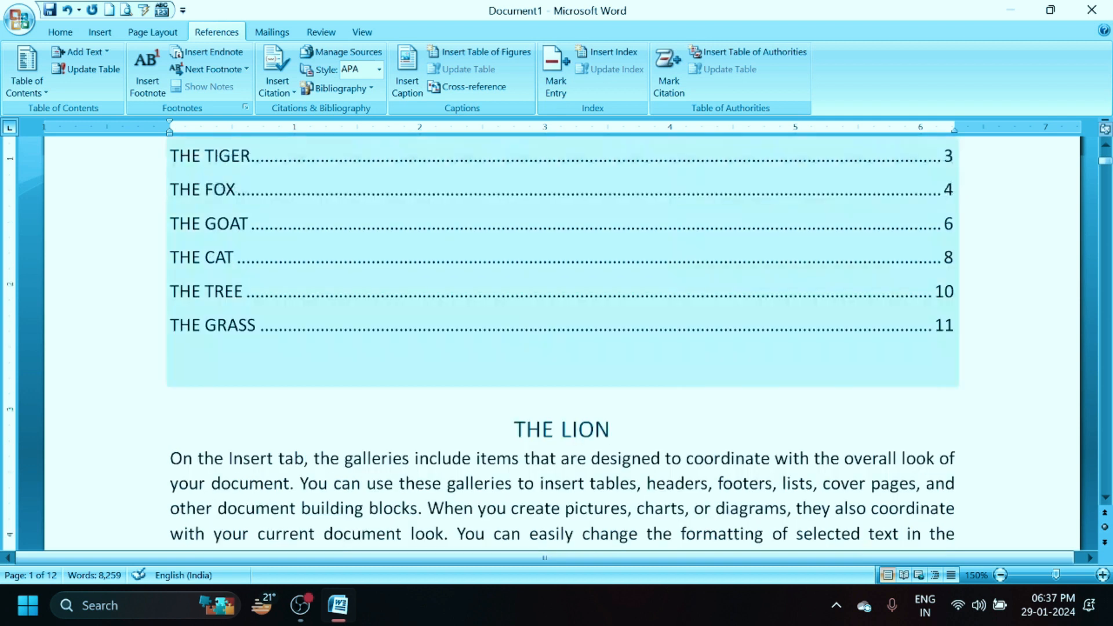
Insert a footnote at the word "document" in "change the overall look of your document", in the last full paragraph before "When you create pictures" on page 1
scroll(561, 343, "down", 12)
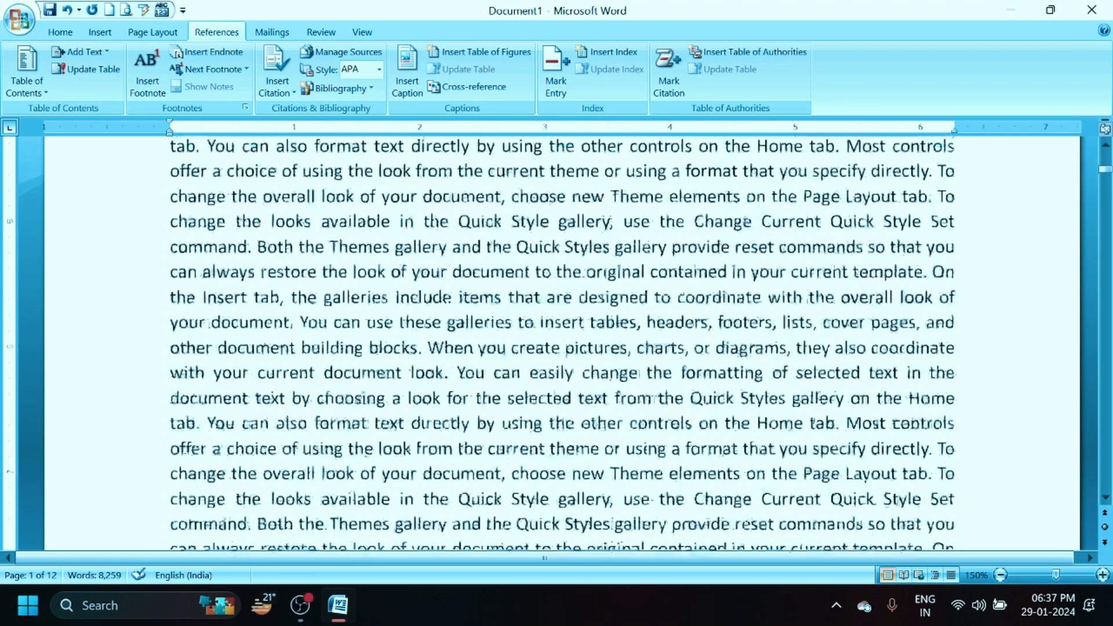
scroll(561, 344, "down", 3)
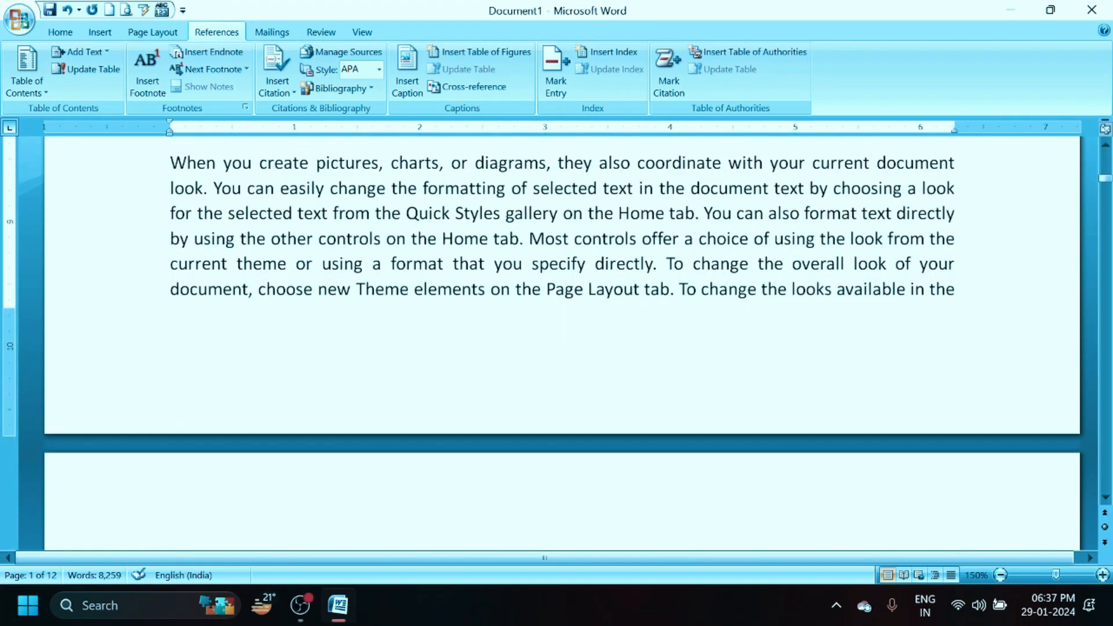
scroll(557, 327, "up", 1)
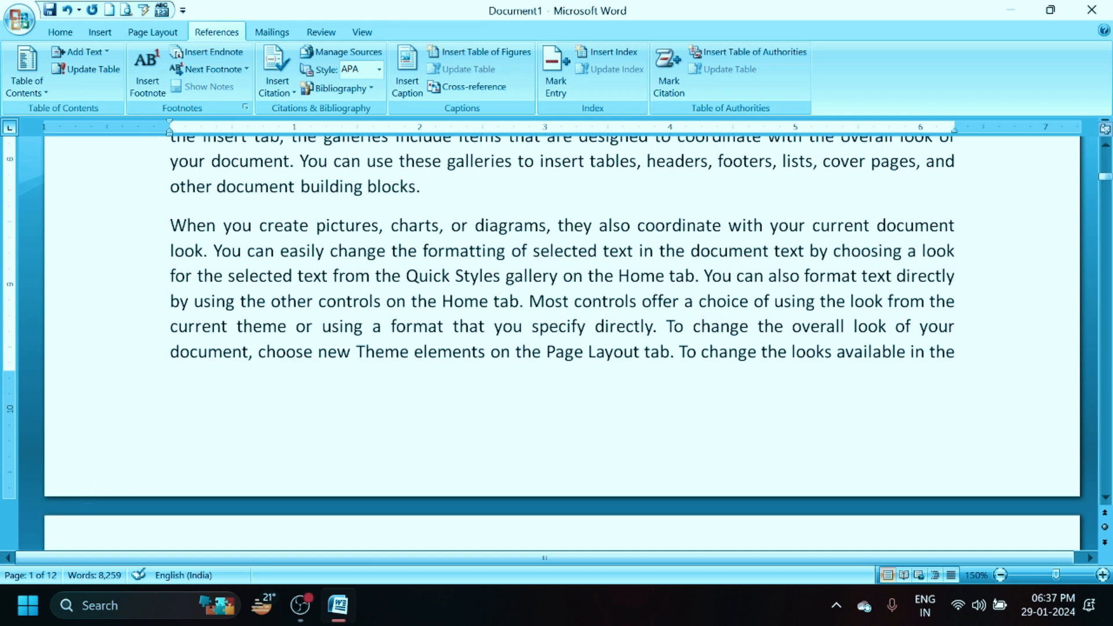
scroll(557, 343, "up", 1)
scroll(557, 343, "down", 2)
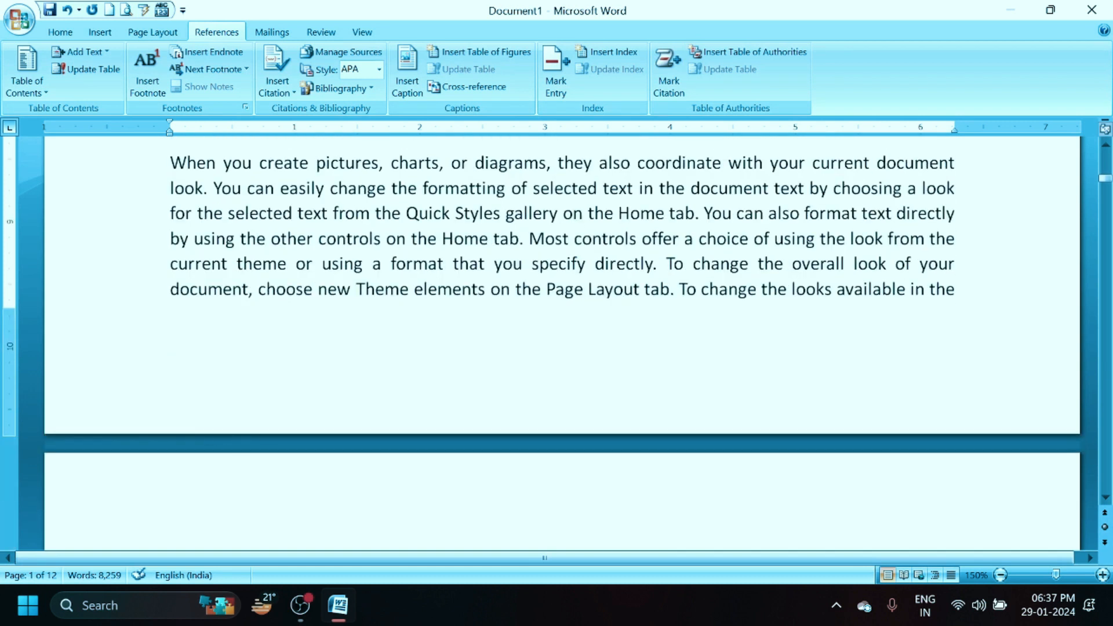
scroll(557, 343, "up", 1)
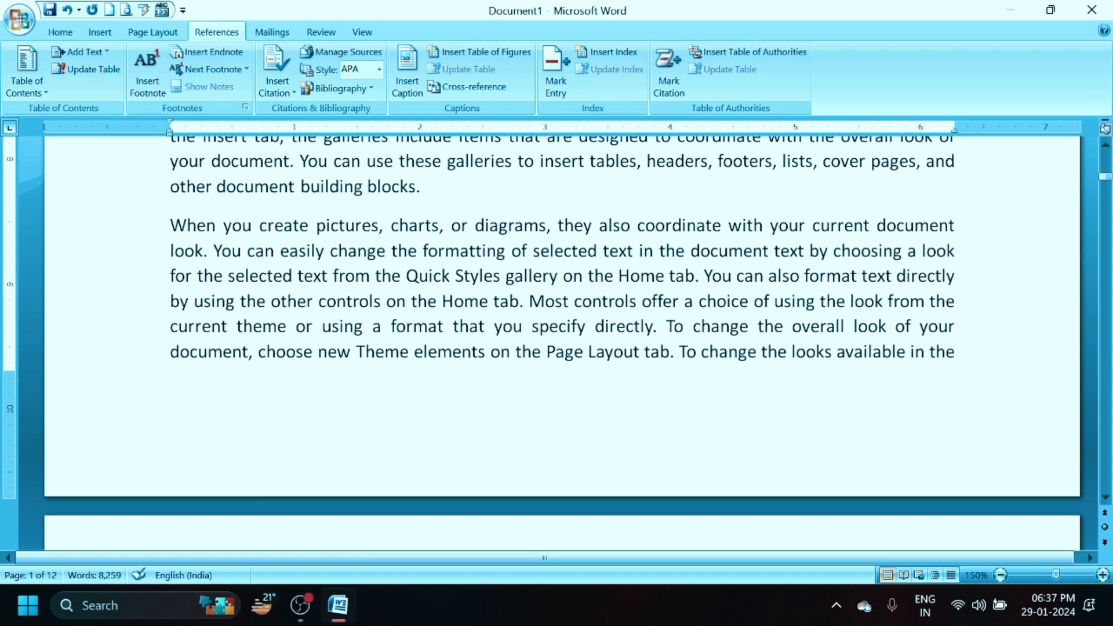
scroll(556, 343, "up", 1)
scroll(557, 343, "up", 1)
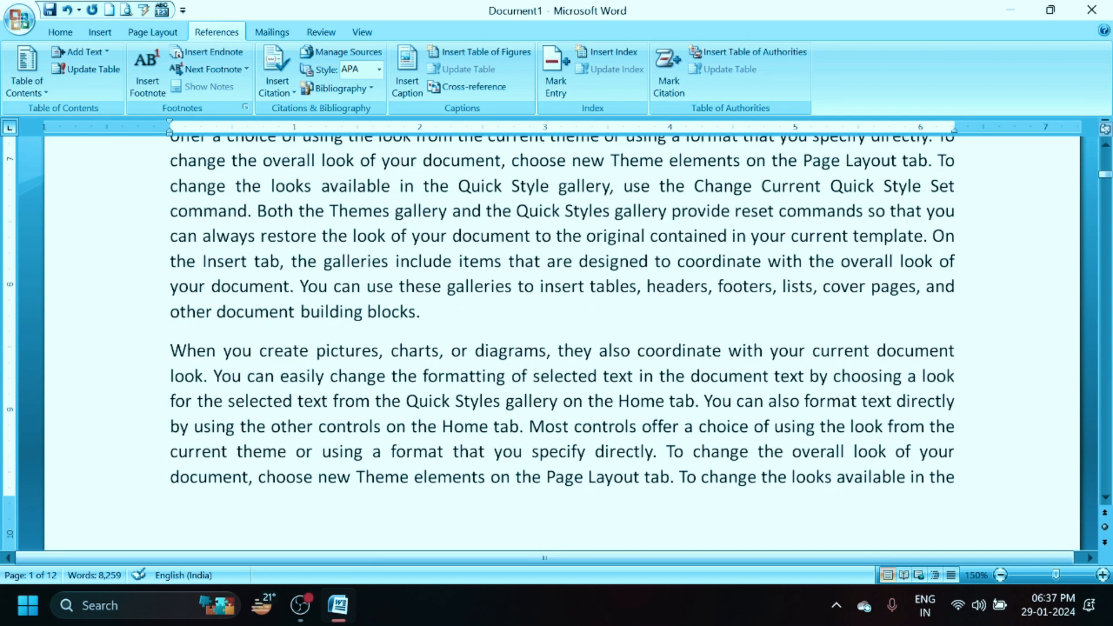
scroll(557, 343, "up", 1)
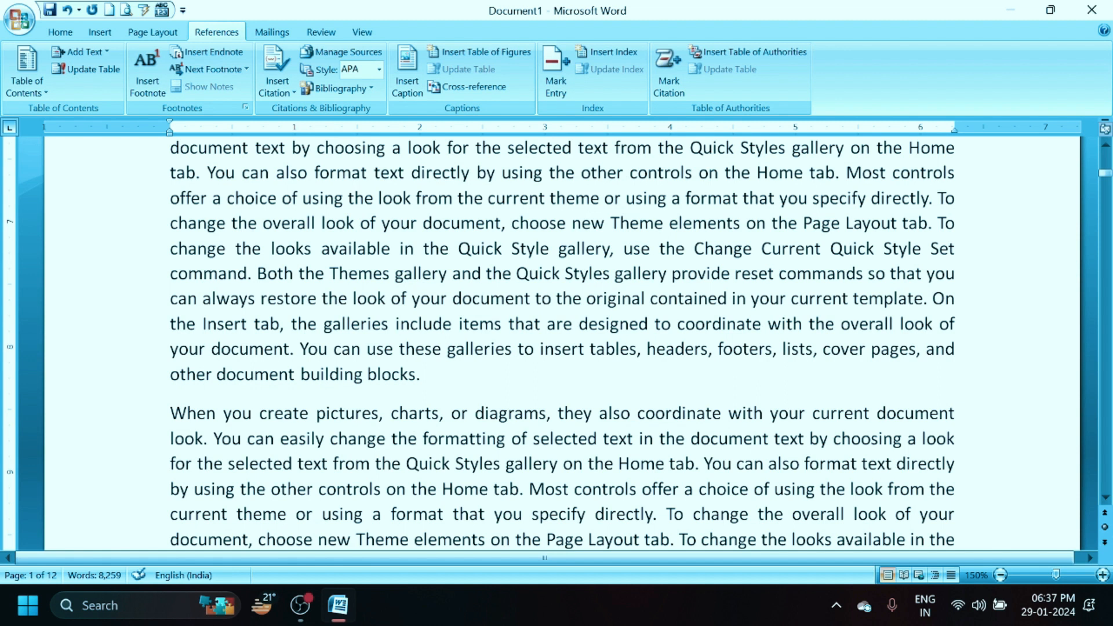
double_click(461, 223)
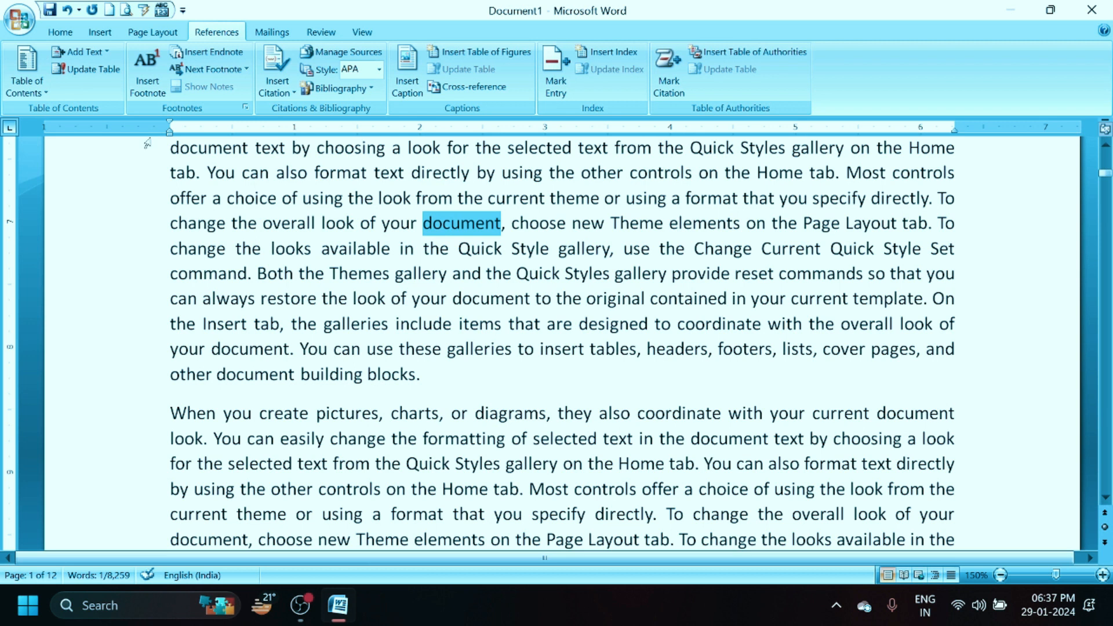
left_click(148, 81)
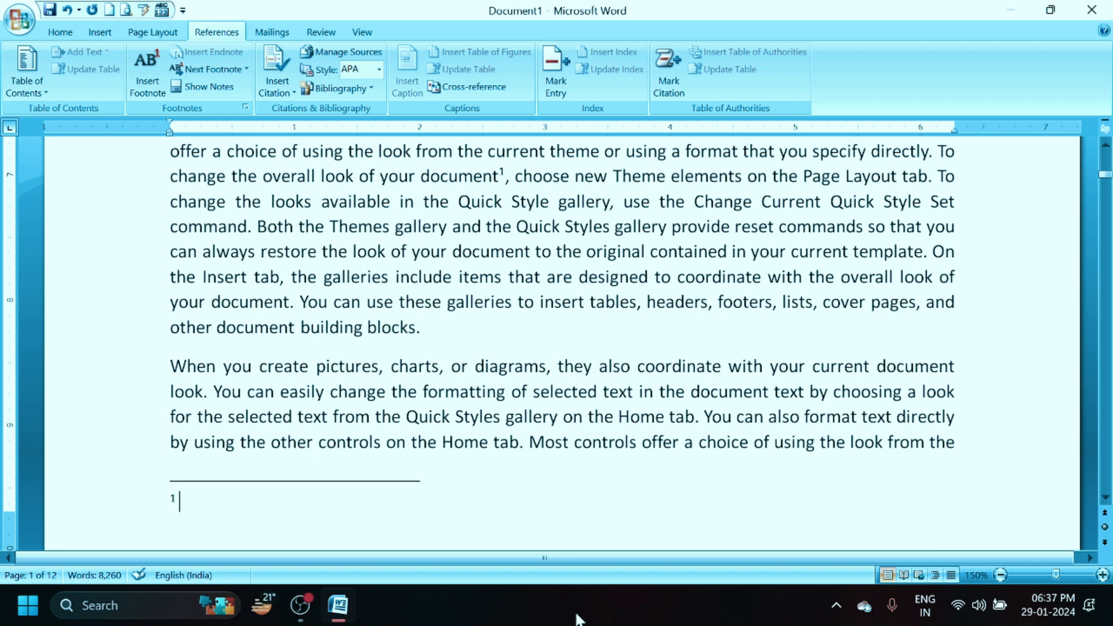
Enter "The page contain some text" as the text of the new footnote on page 1
type("The page co")
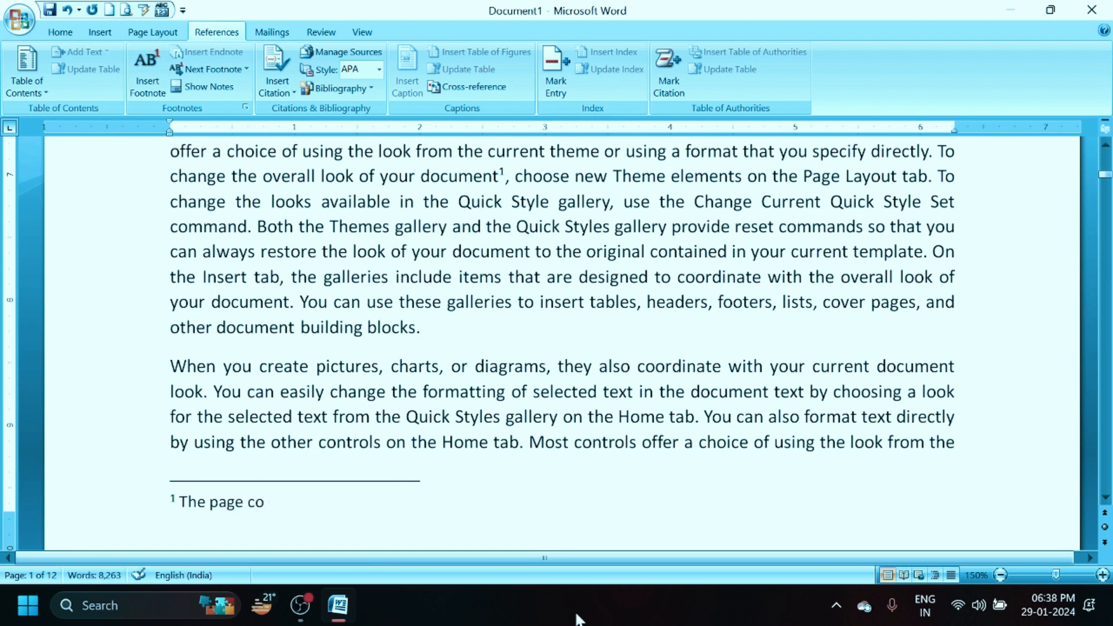
type("ntain some")
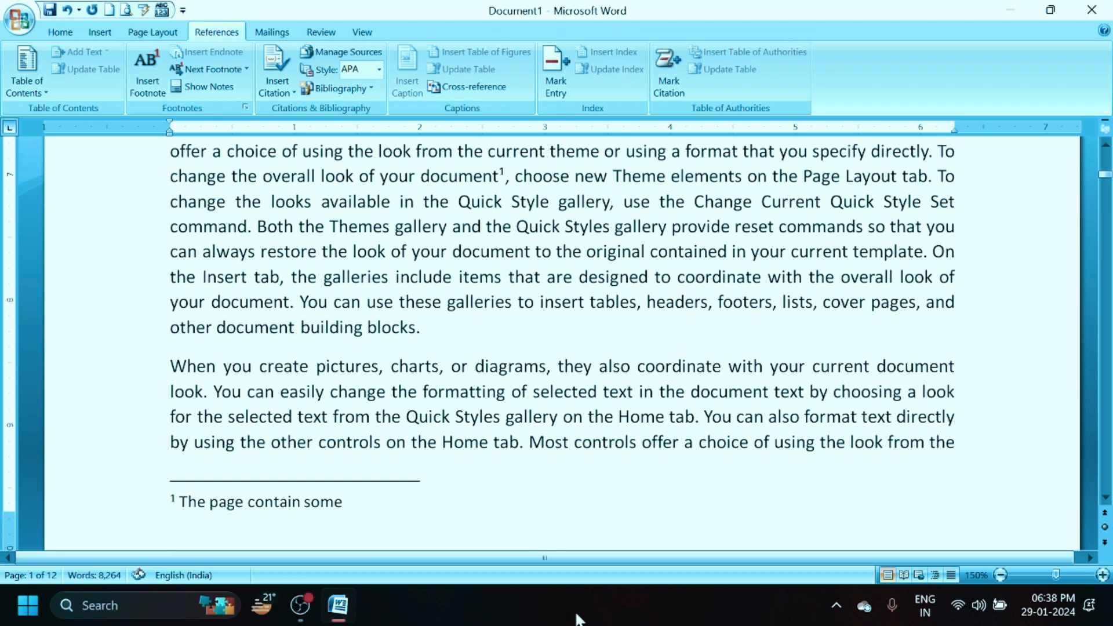
type(" text")
Review the footnote at the foot of page 1 and preview its text from the reference mark after "document"
scroll(562, 343, "up", 2)
scroll(563, 343, "down", 4)
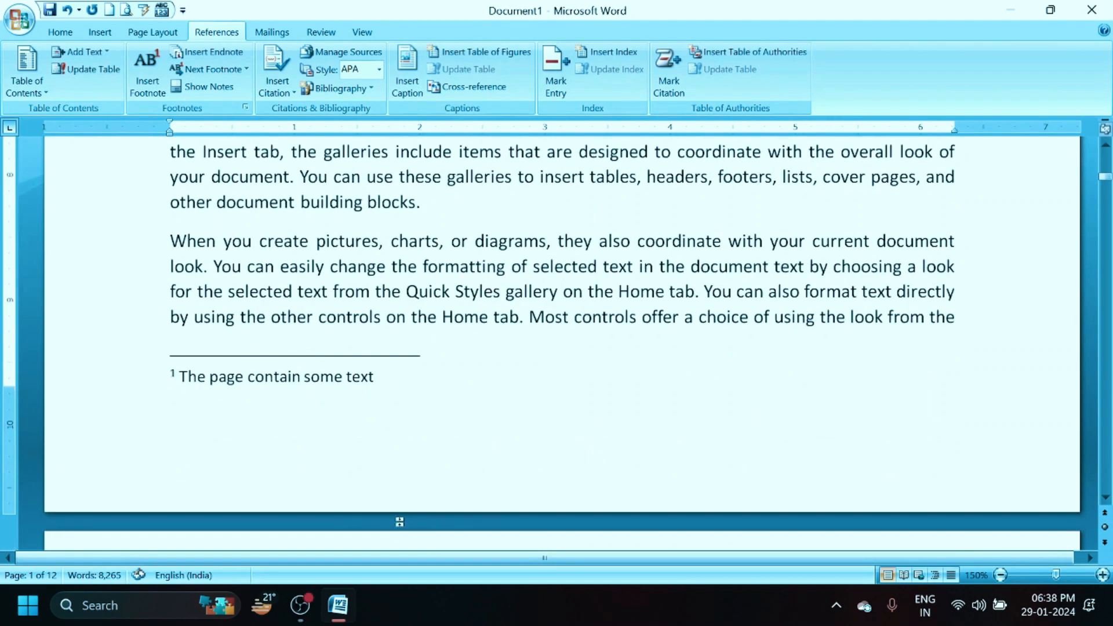
scroll(563, 343, "up", 2)
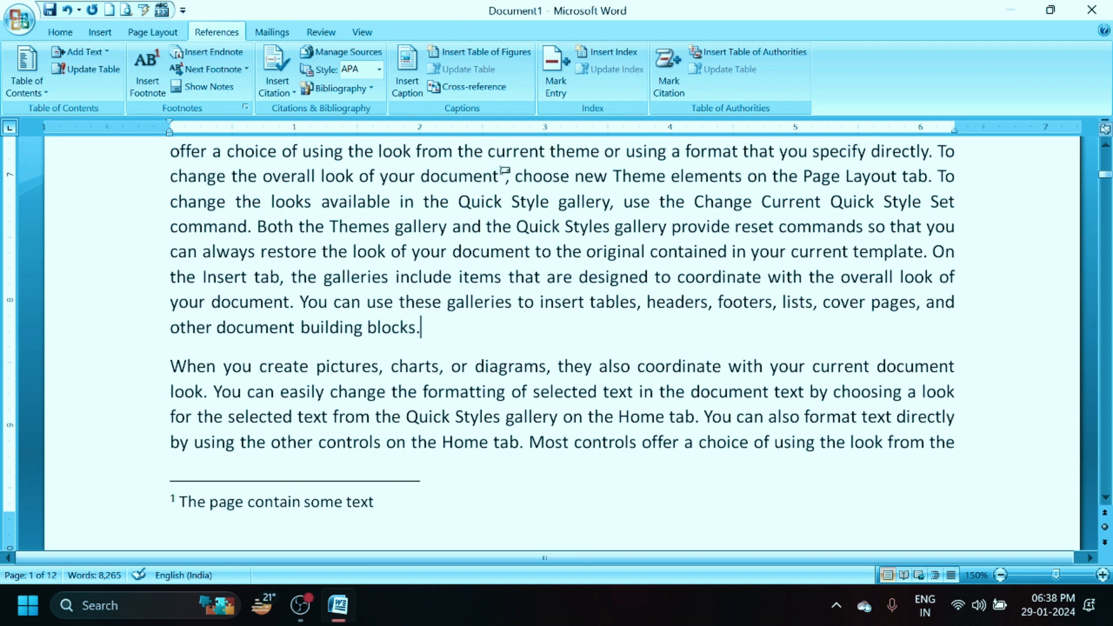
mouse_move(503, 176)
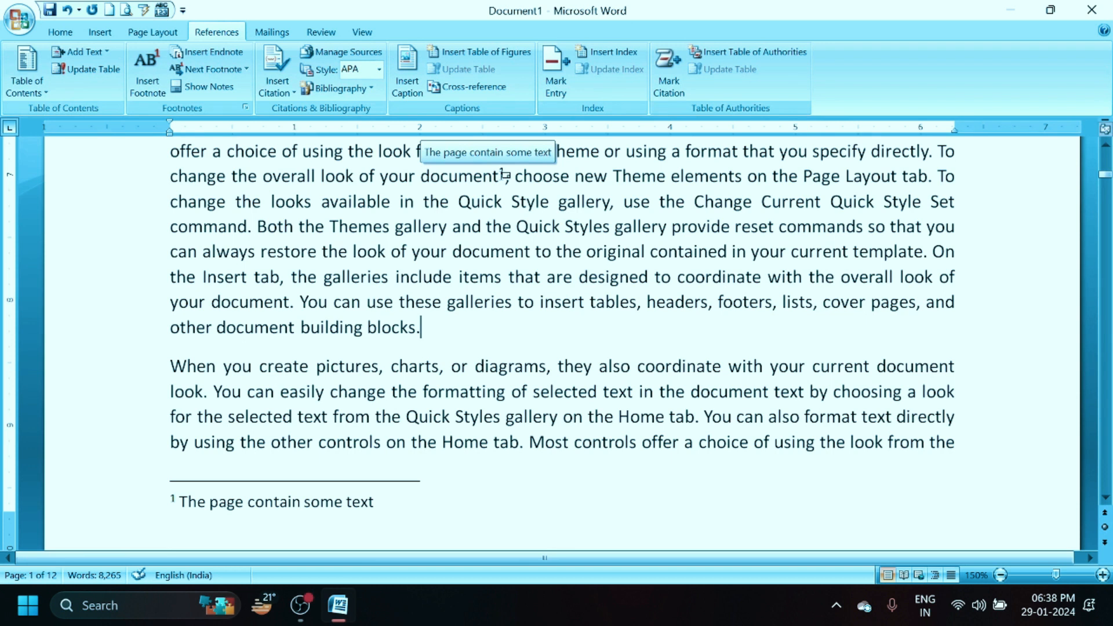